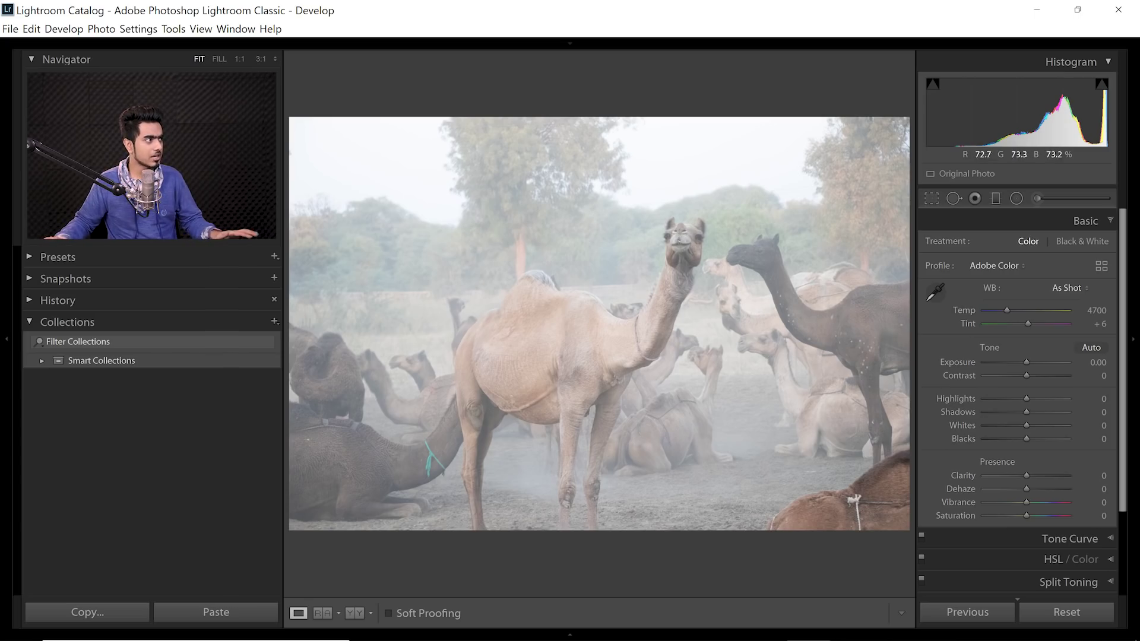
Step: Zoom the camel photo to 1:1 and pan over the hazy camel heads
{"action": "left_click", "coordinate": [240, 59]}
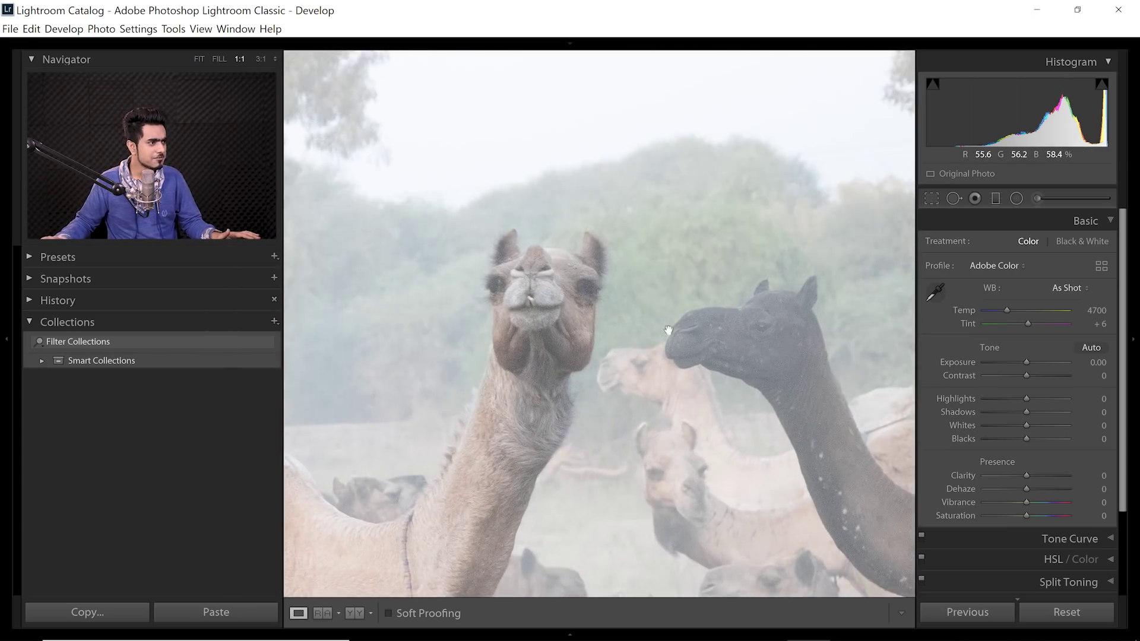
{"action": "left_click_drag", "start_coordinate": [668, 331], "coordinate": [590, 314]}
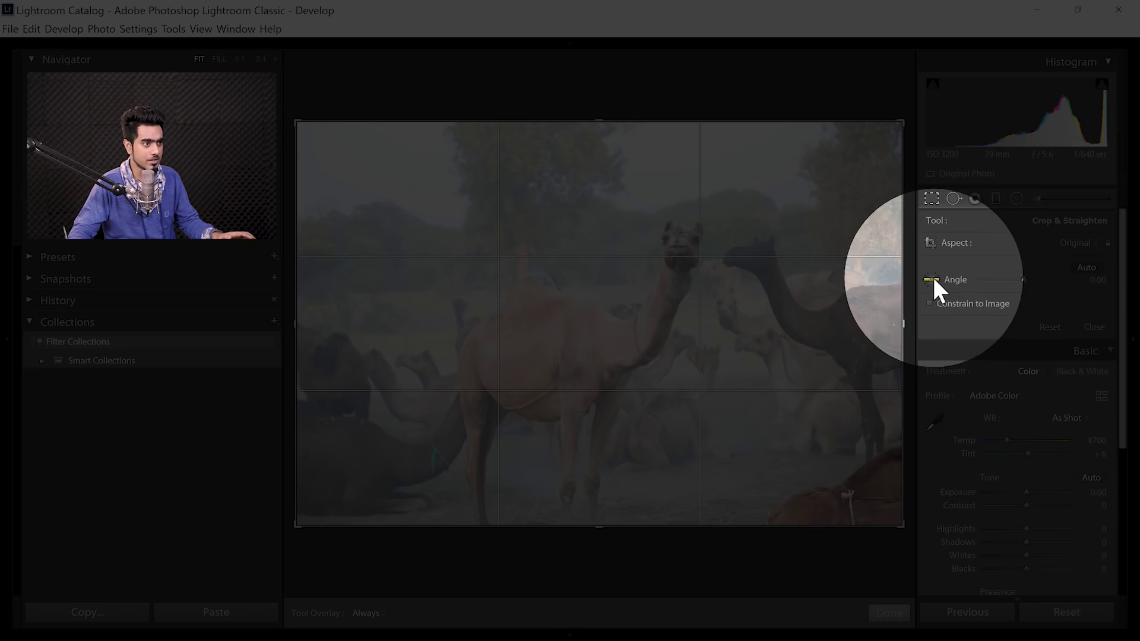
Step: Level the horizon by about 1.83° with the Straighten tool and commit the crop
{"action": "left_click", "coordinate": [932, 279]}
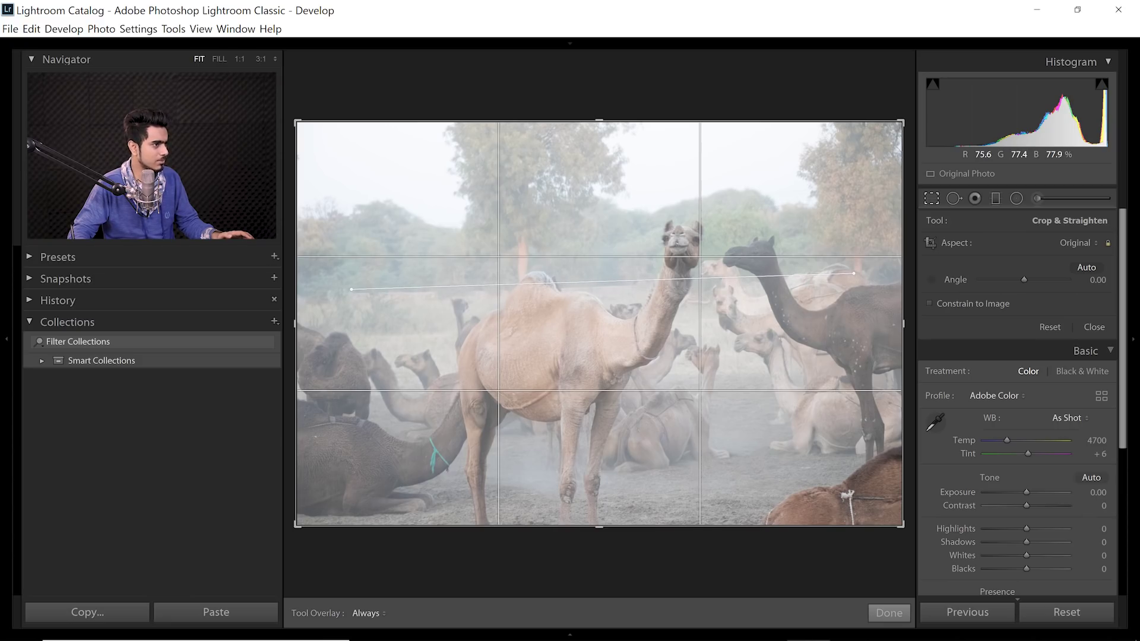
{"action": "left_click_drag", "start_coordinate": [353, 289], "coordinate": [855, 274]}
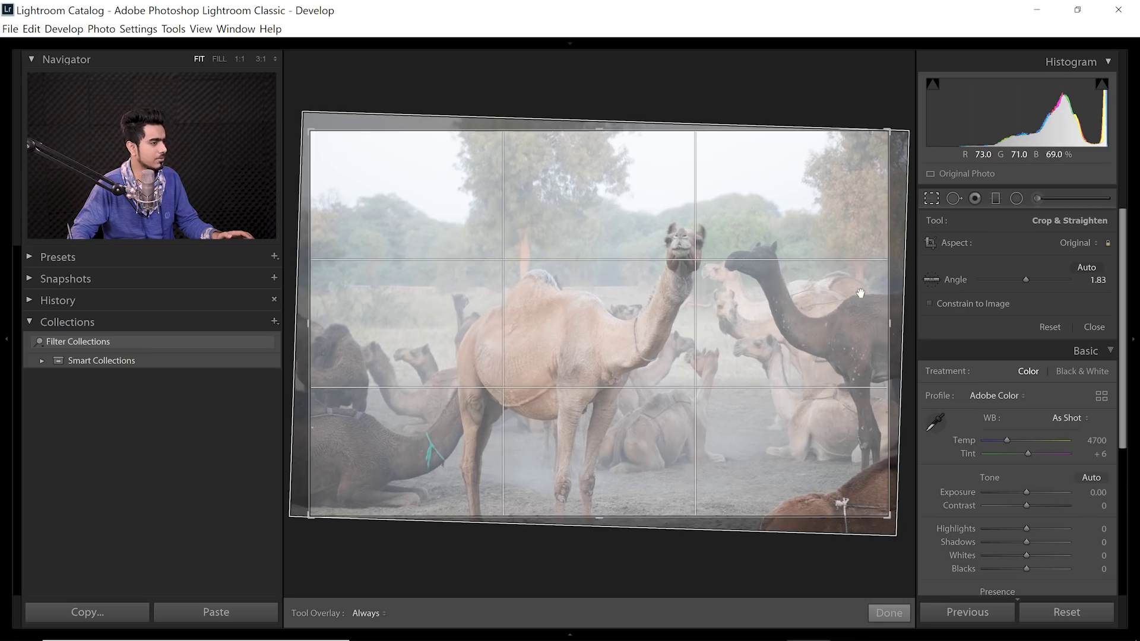
{"action": "key", "text": "Return"}
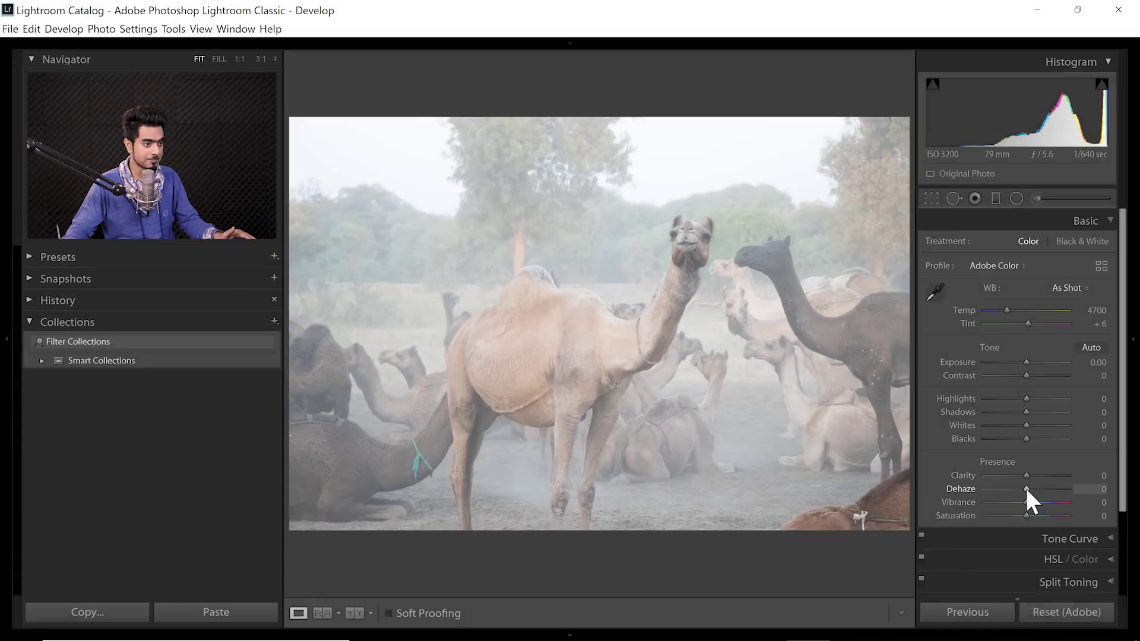
Step: Set Dehaze to +82 and lower Vibrance to -41 in the Basic panel
{"action": "left_click_drag", "start_coordinate": [1026, 489], "coordinate": [1054, 490]}
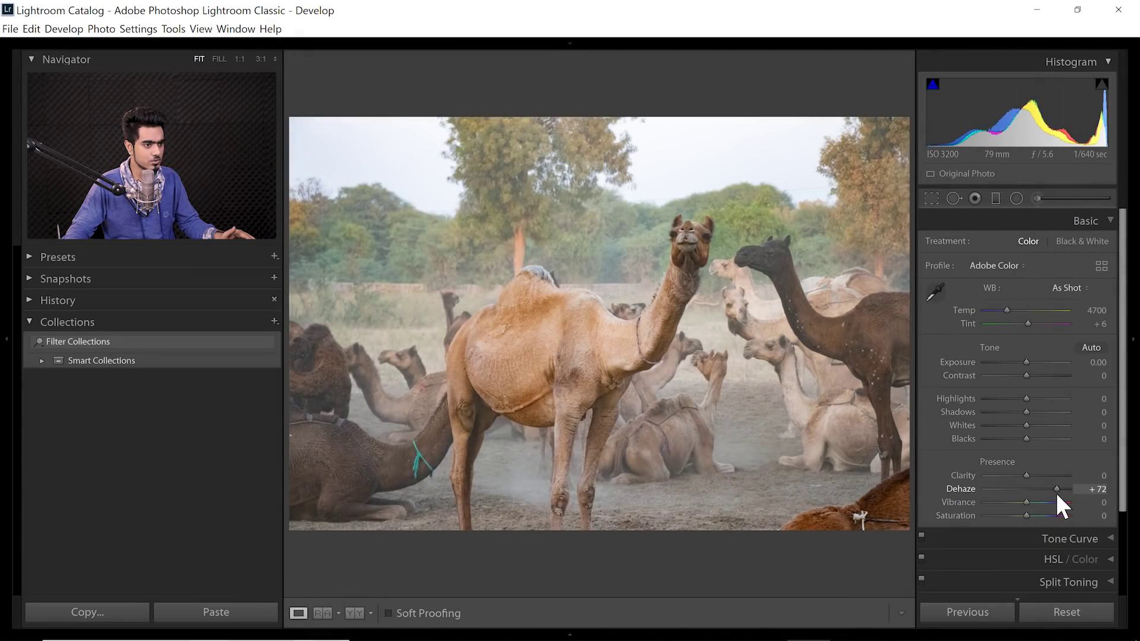
{"action": "left_click_drag", "start_coordinate": [1058, 493], "coordinate": [1058, 490]}
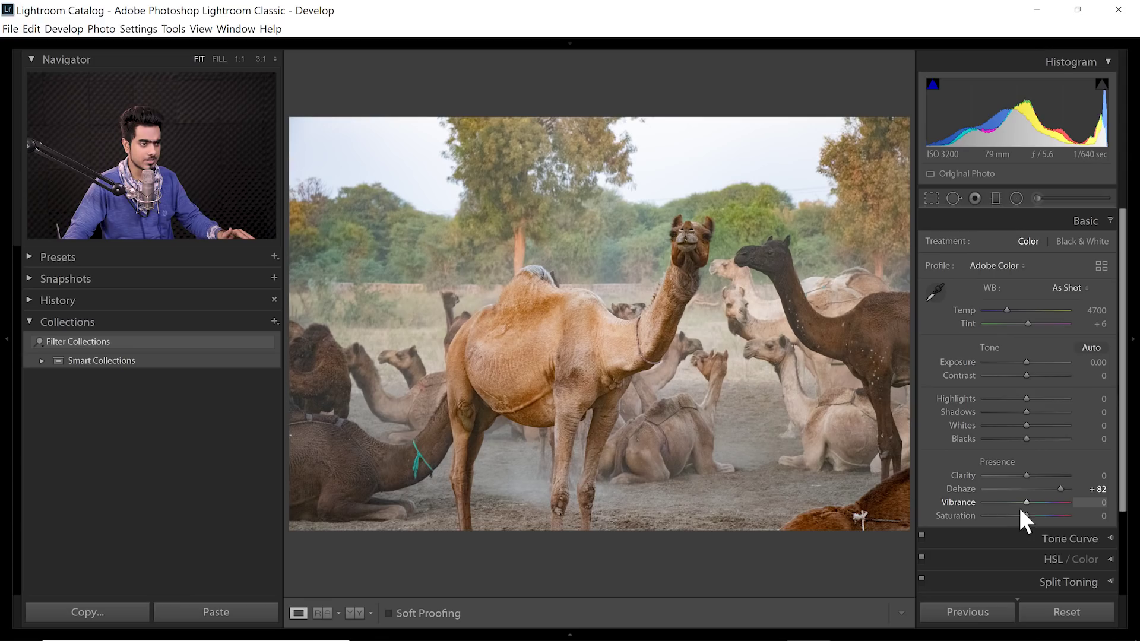
{"action": "left_click_drag", "start_coordinate": [1024, 502], "coordinate": [1014, 498]}
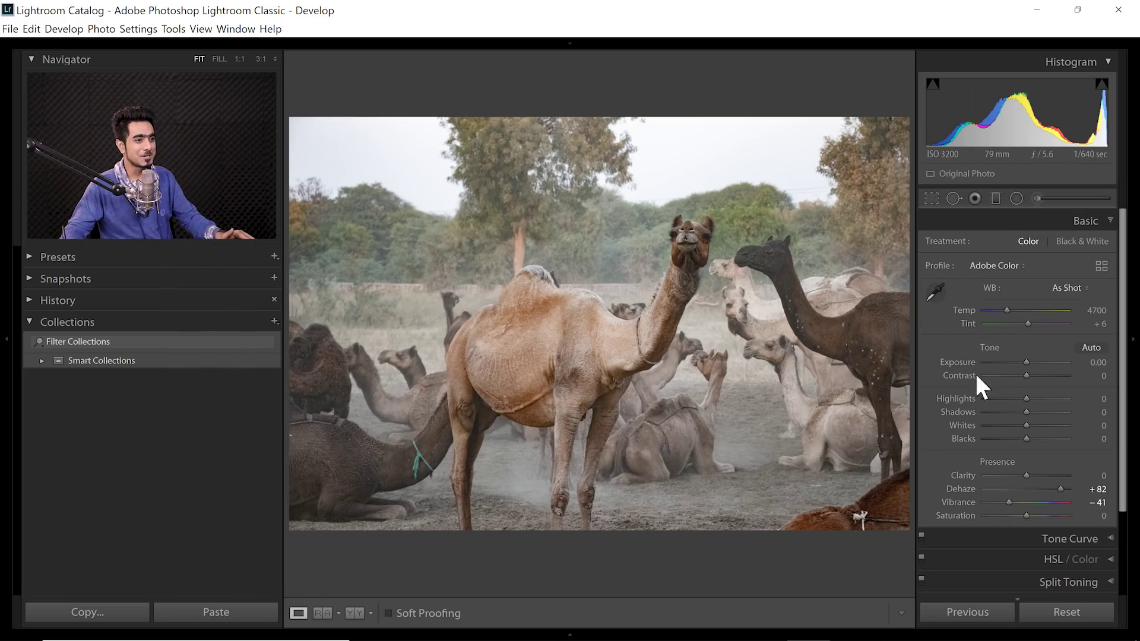
Step: Warm the white balance to Temp 6982 and Tint -7, checking colours at 1:1
{"action": "mouse_move", "coordinate": [1009, 309]}
{"action": "left_mouse_down"}
{"action": "mouse_move", "coordinate": [1029, 310]}
{"action": "mouse_move", "coordinate": [1027, 321]}
{"action": "left_mouse_up"}
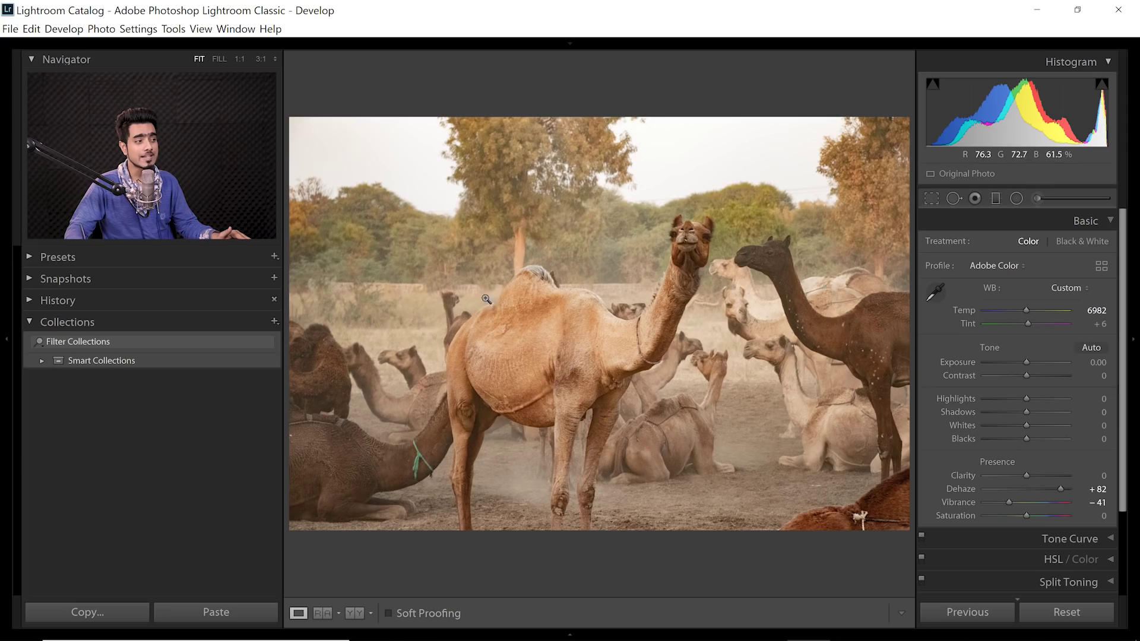
{"action": "left_click", "coordinate": [616, 288]}
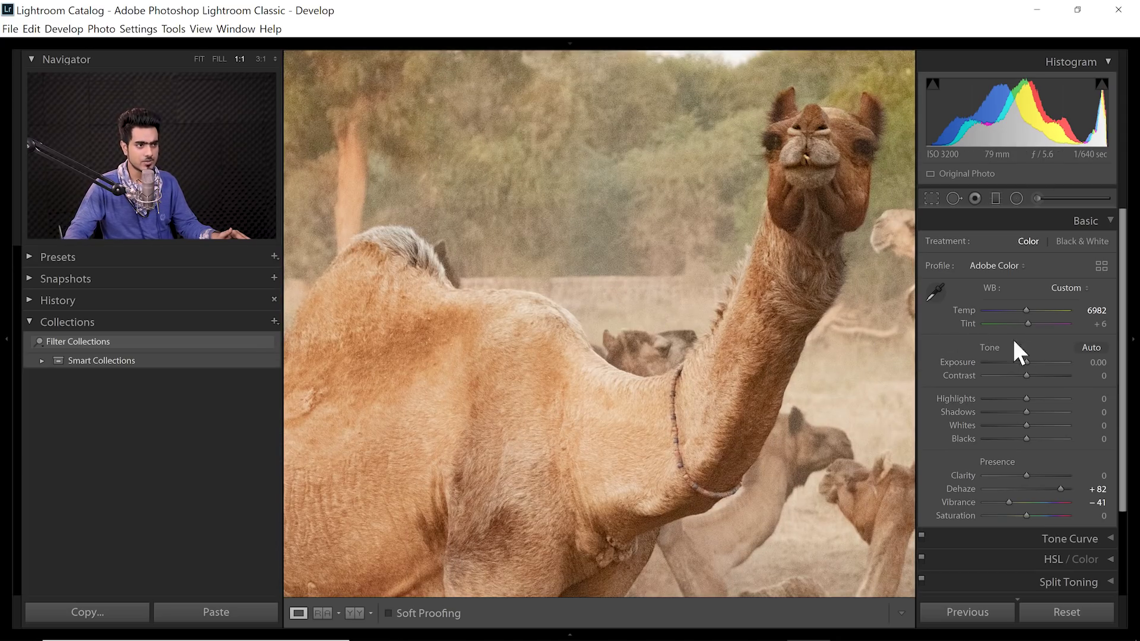
{"action": "left_click_drag", "start_coordinate": [1025, 324], "coordinate": [1024, 323]}
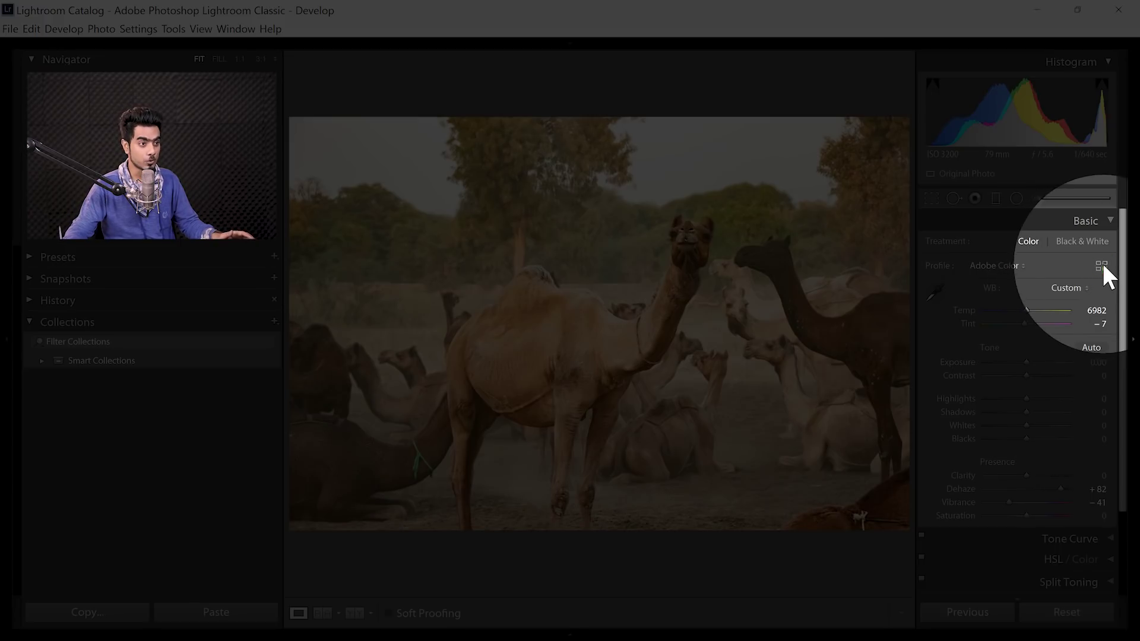
{"action": "left_click", "coordinate": [1101, 267]}
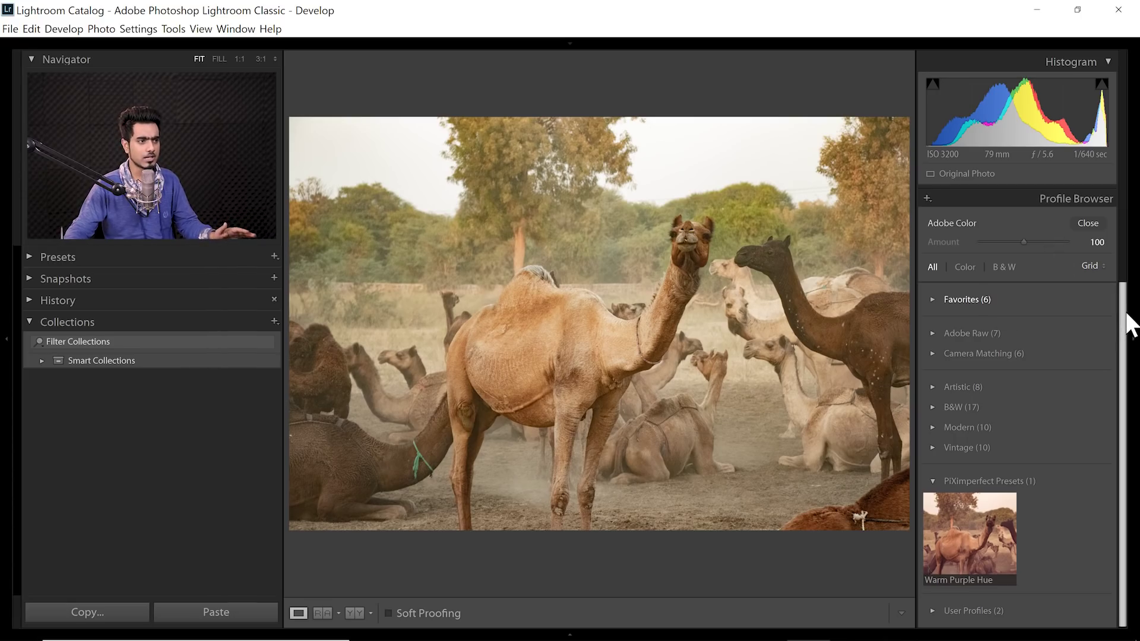
Step: Browse the Adobe Raw and Artistic groups, then apply Warm Purple Hue at amount 100
{"action": "left_click", "coordinate": [932, 333]}
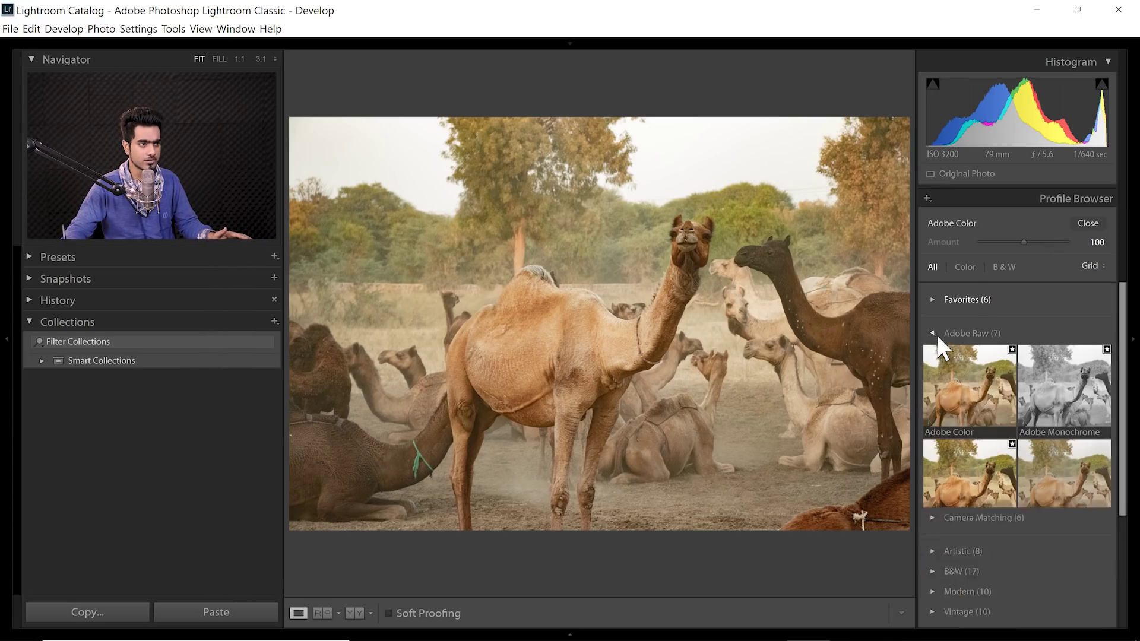
{"action": "left_click_drag", "start_coordinate": [1124, 390], "coordinate": [1127, 413]}
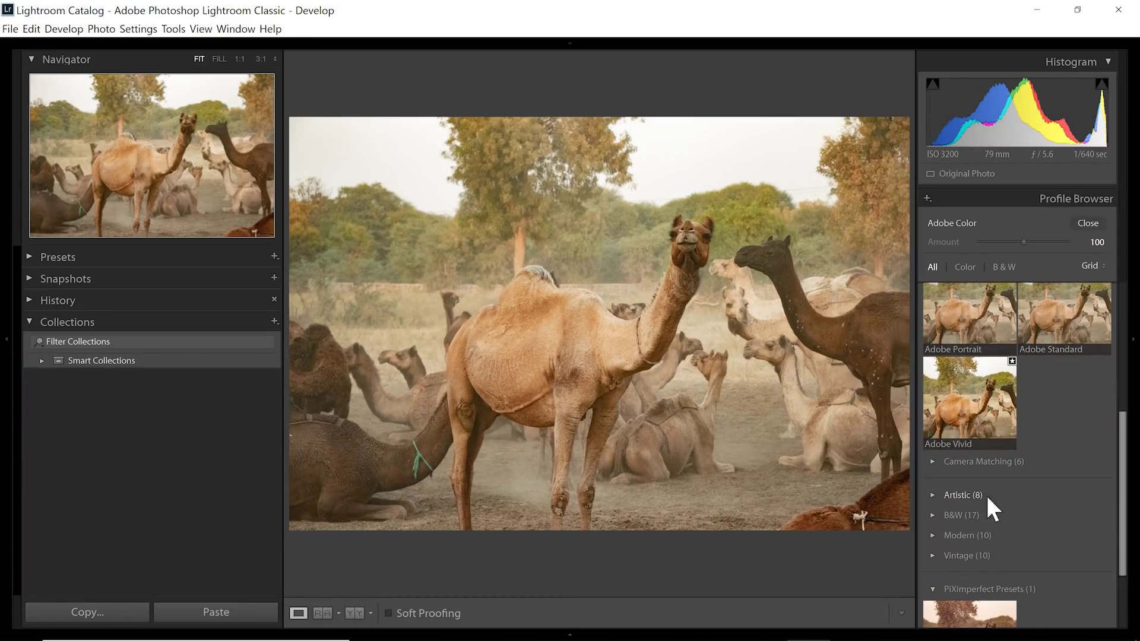
{"action": "left_click", "coordinate": [932, 495]}
{"action": "left_click_drag", "start_coordinate": [1119, 471], "coordinate": [1105, 455]}
{"action": "left_click", "coordinate": [1047, 330]}
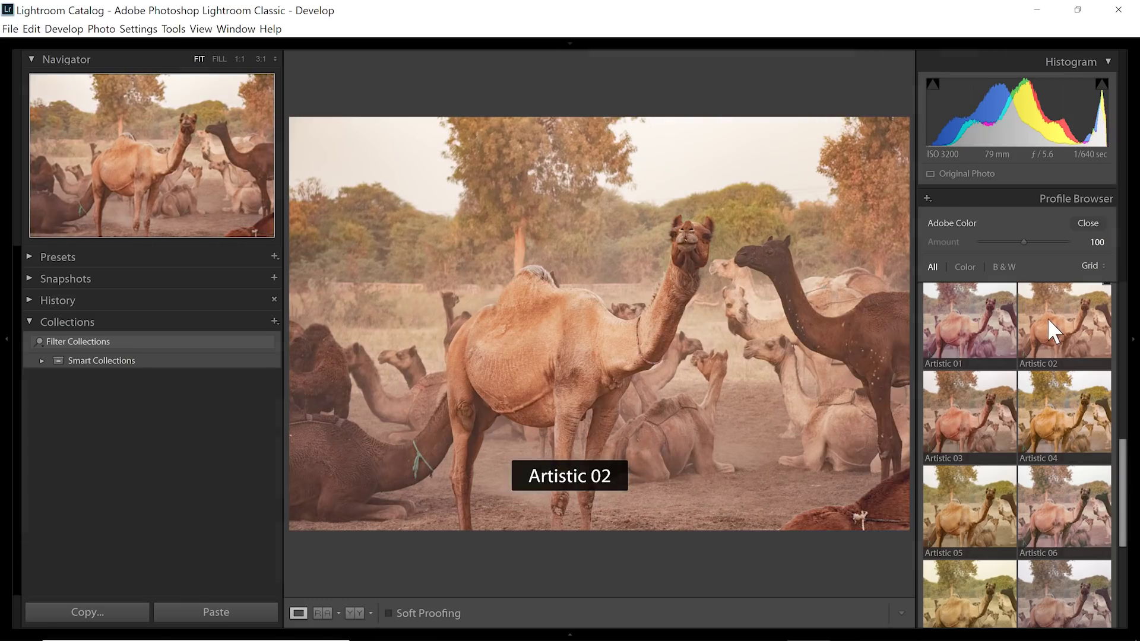
{"action": "left_click_drag", "start_coordinate": [1125, 457], "coordinate": [1124, 500]}
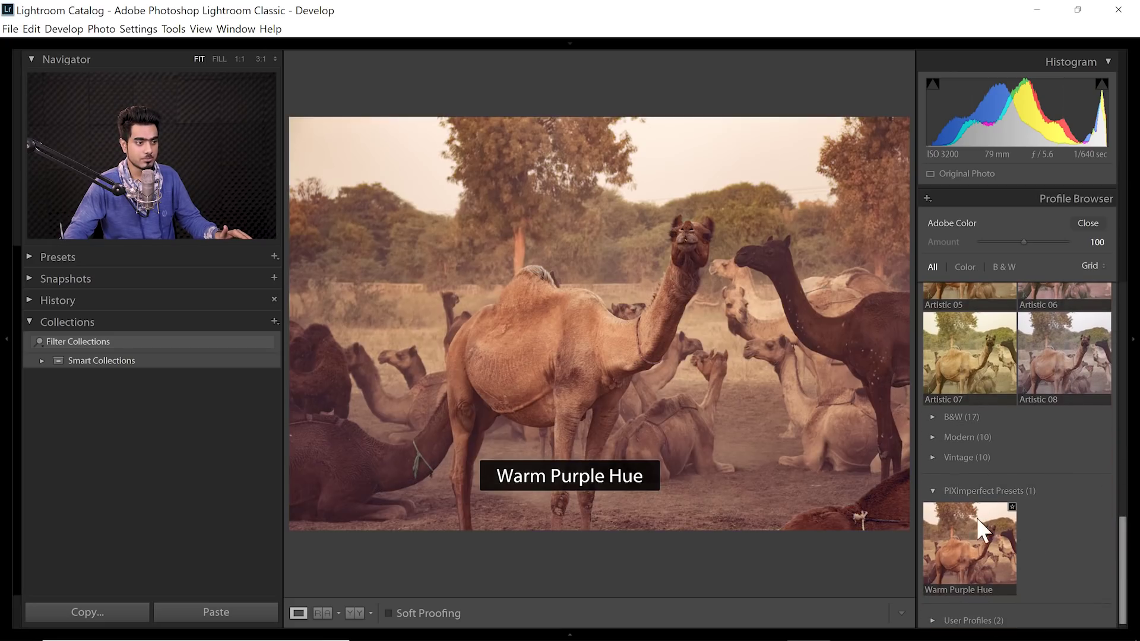
{"action": "left_click", "coordinate": [974, 544]}
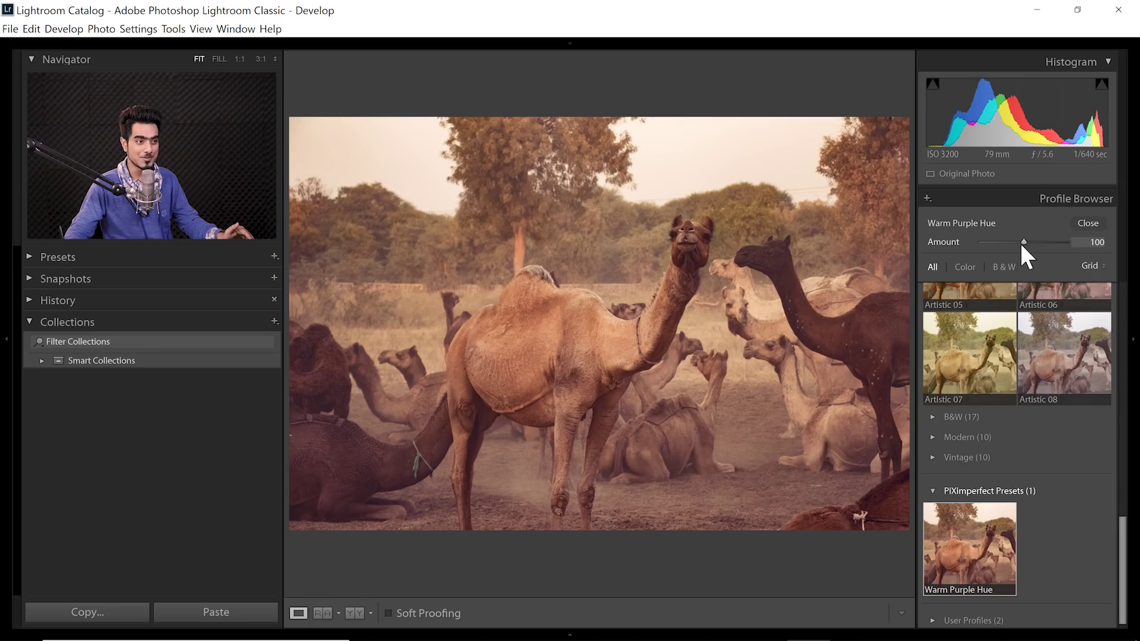
{"action": "left_click_drag", "start_coordinate": [1024, 242], "coordinate": [1013, 242]}
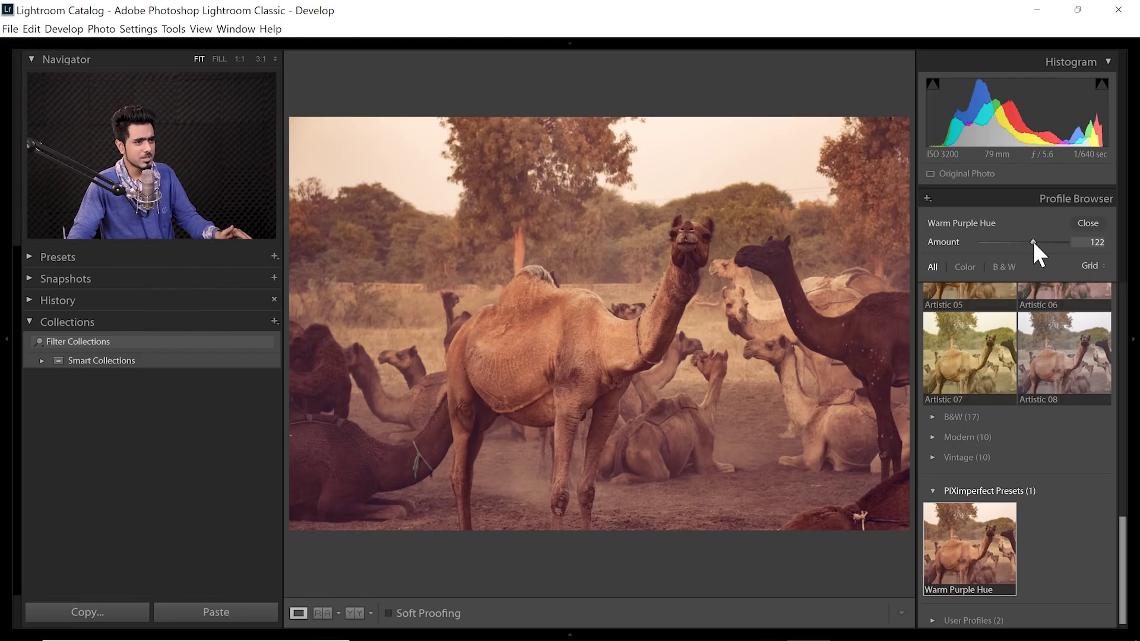
{"action": "left_click_drag", "start_coordinate": [1032, 238], "coordinate": [1027, 246]}
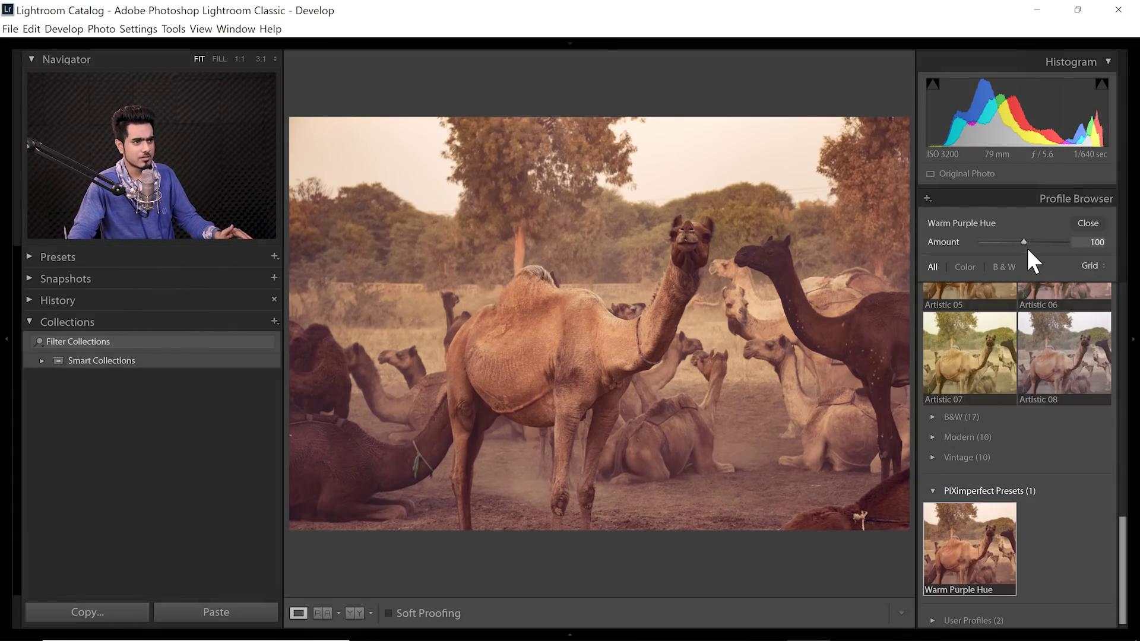
{"action": "left_click", "coordinate": [1087, 223]}
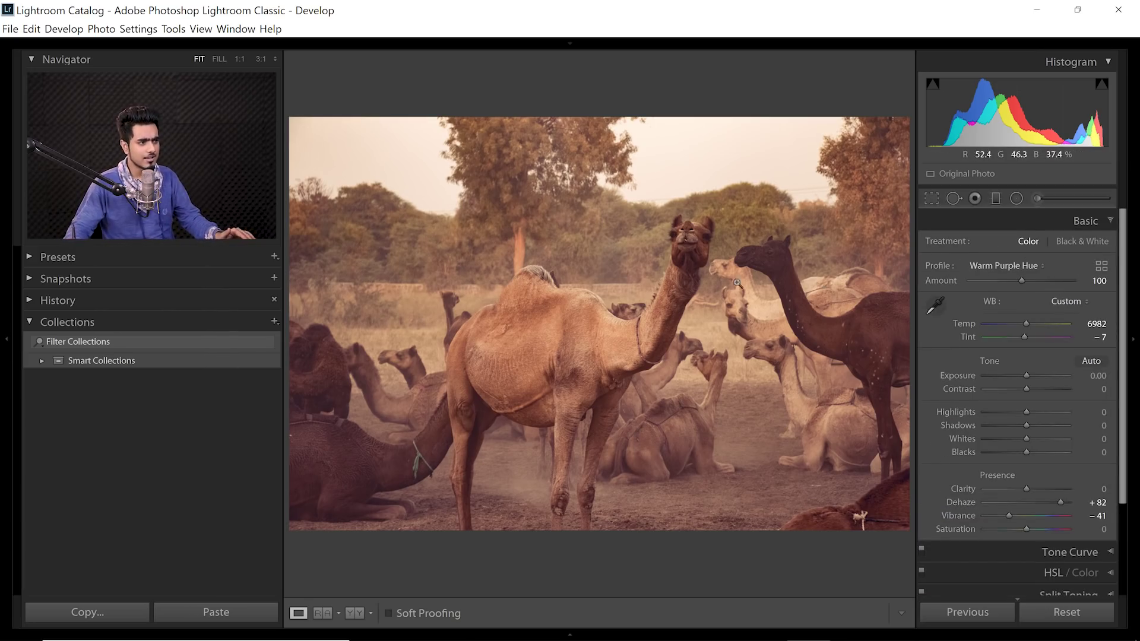
Step: Warm Temp to 9174, raise Exposure to +0.44 and add Contrast +12
{"action": "left_click_drag", "start_coordinate": [1025, 323], "coordinate": [1040, 325]}
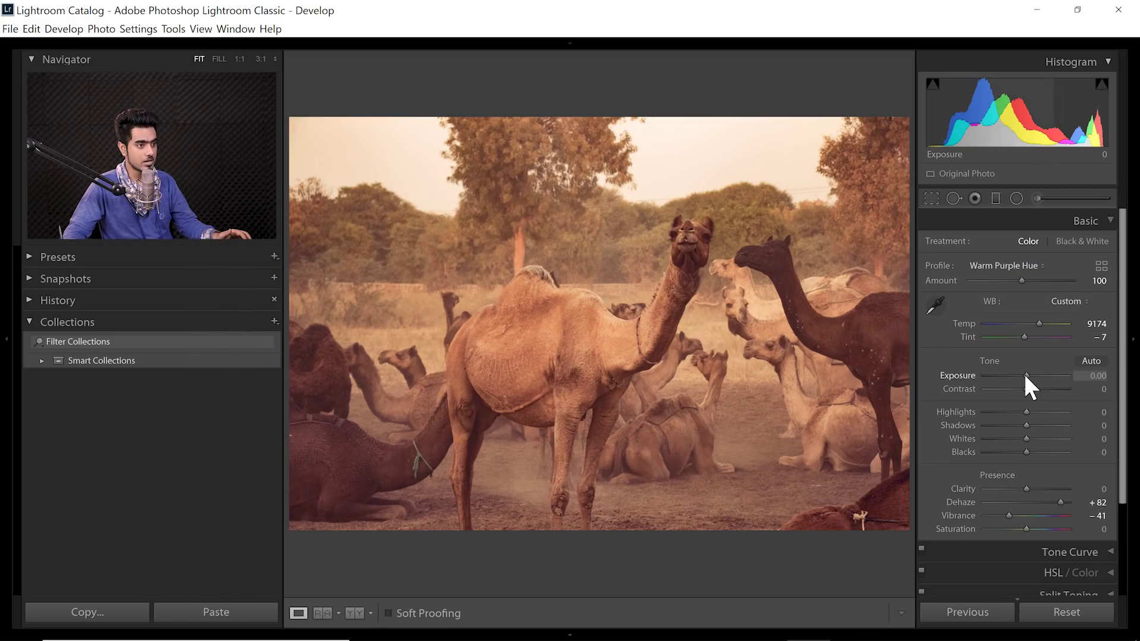
{"action": "left_click_drag", "start_coordinate": [1026, 376], "coordinate": [1027, 373]}
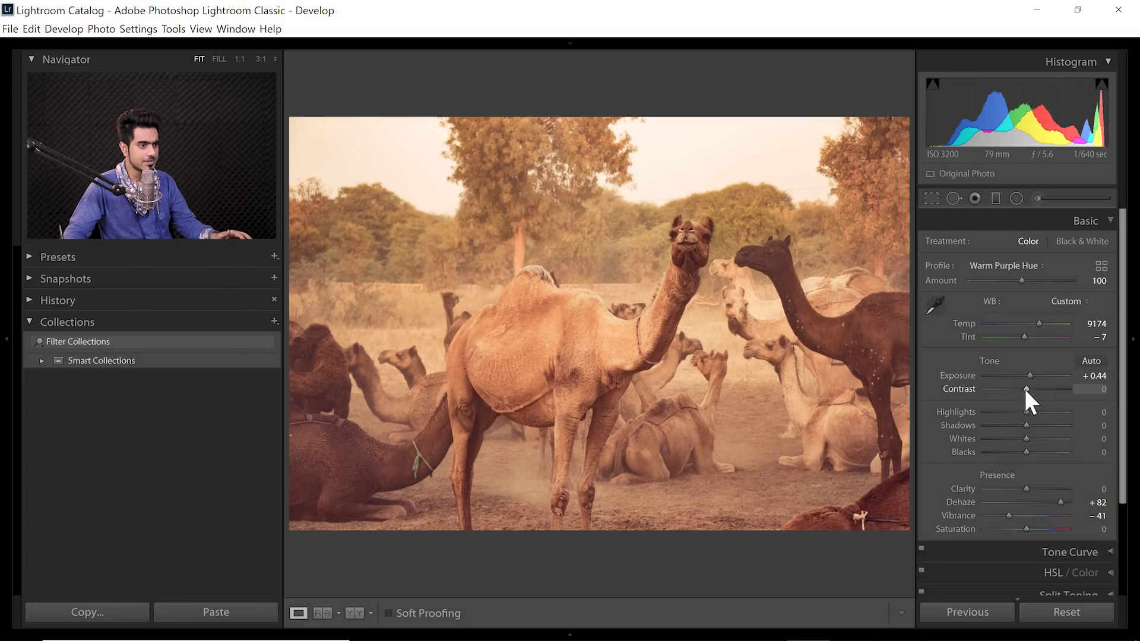
{"action": "left_click_drag", "start_coordinate": [1029, 391], "coordinate": [1034, 390]}
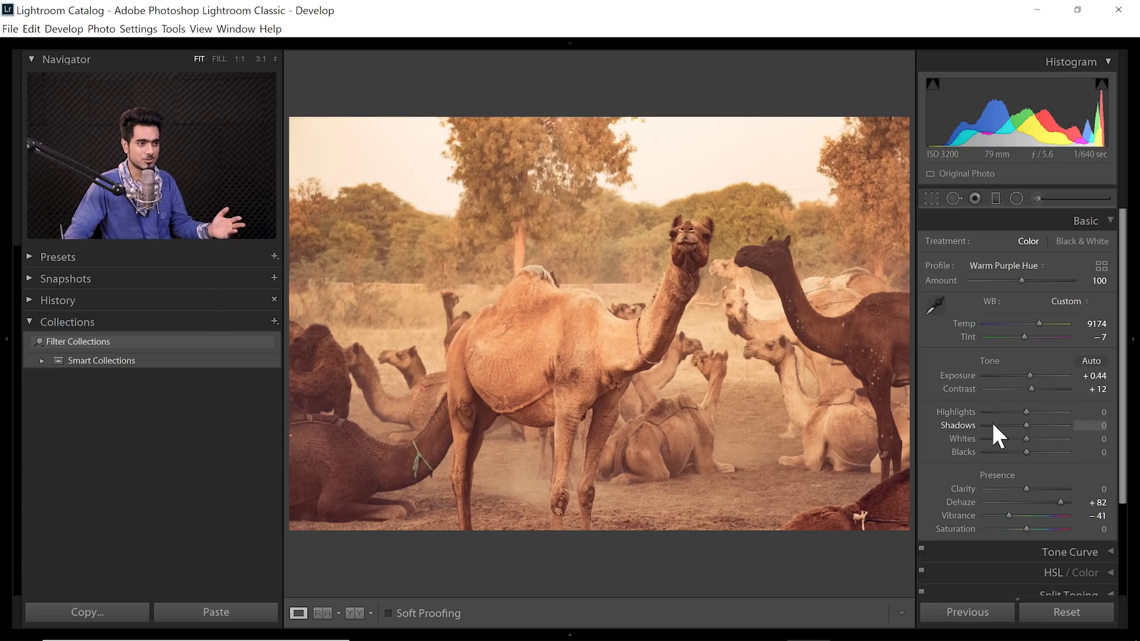
Step: Set Whites -43, Blacks +37, Shadows +100 and Highlights +3
{"action": "left_click_drag", "start_coordinate": [1027, 436], "coordinate": [1007, 440]}
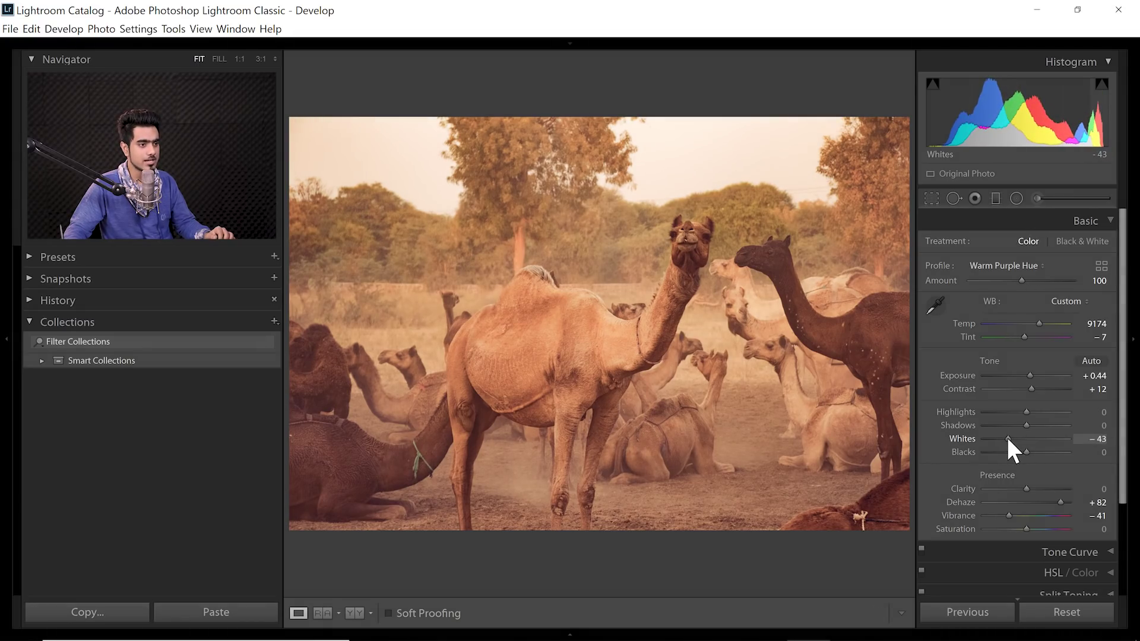
{"action": "left_click_drag", "start_coordinate": [1007, 436], "coordinate": [1005, 438]}
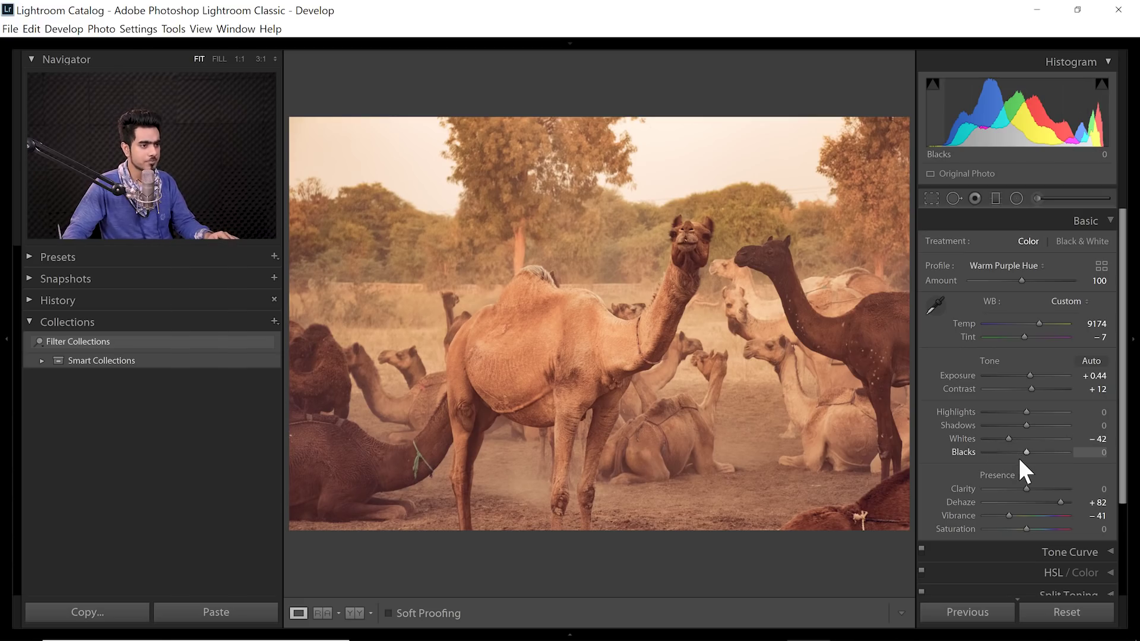
{"action": "mouse_move", "coordinate": [1026, 453]}
{"action": "left_mouse_down"}
{"action": "mouse_move", "coordinate": [1015, 451]}
{"action": "mouse_move", "coordinate": [1041, 454]}
{"action": "left_mouse_up"}
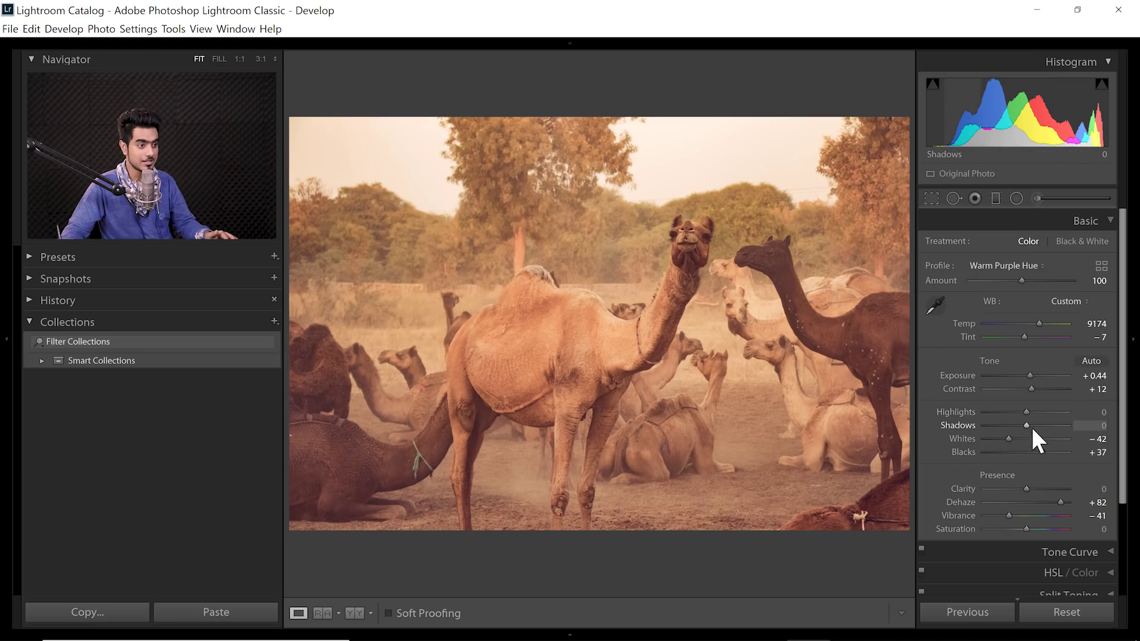
{"action": "left_click_drag", "start_coordinate": [1030, 425], "coordinate": [1084, 432]}
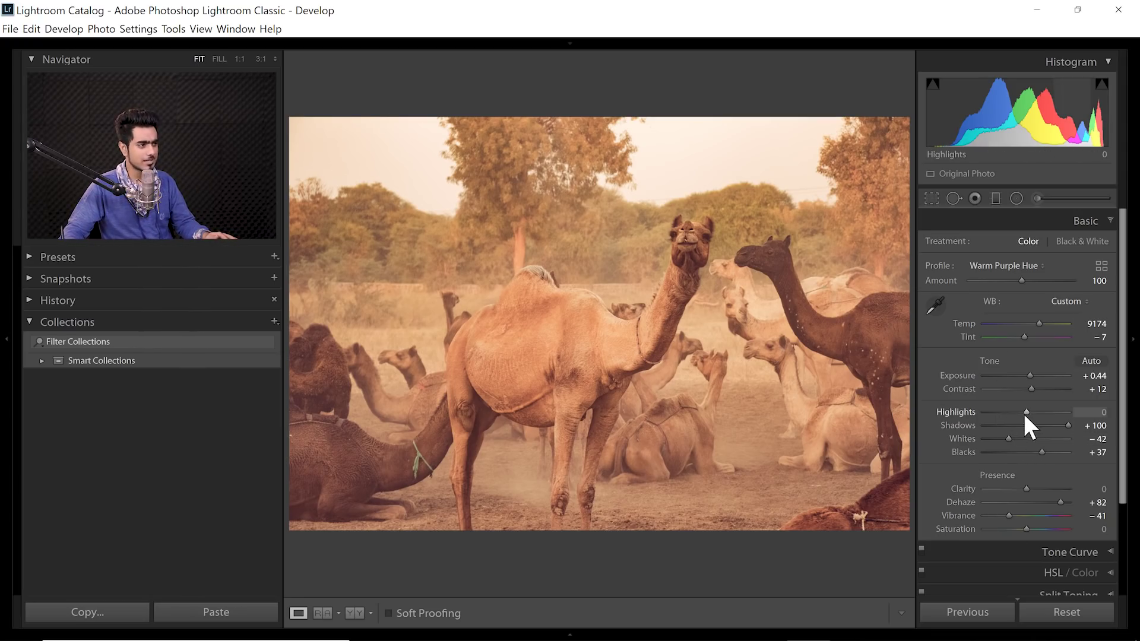
{"action": "left_click_drag", "start_coordinate": [1024, 414], "coordinate": [1024, 413]}
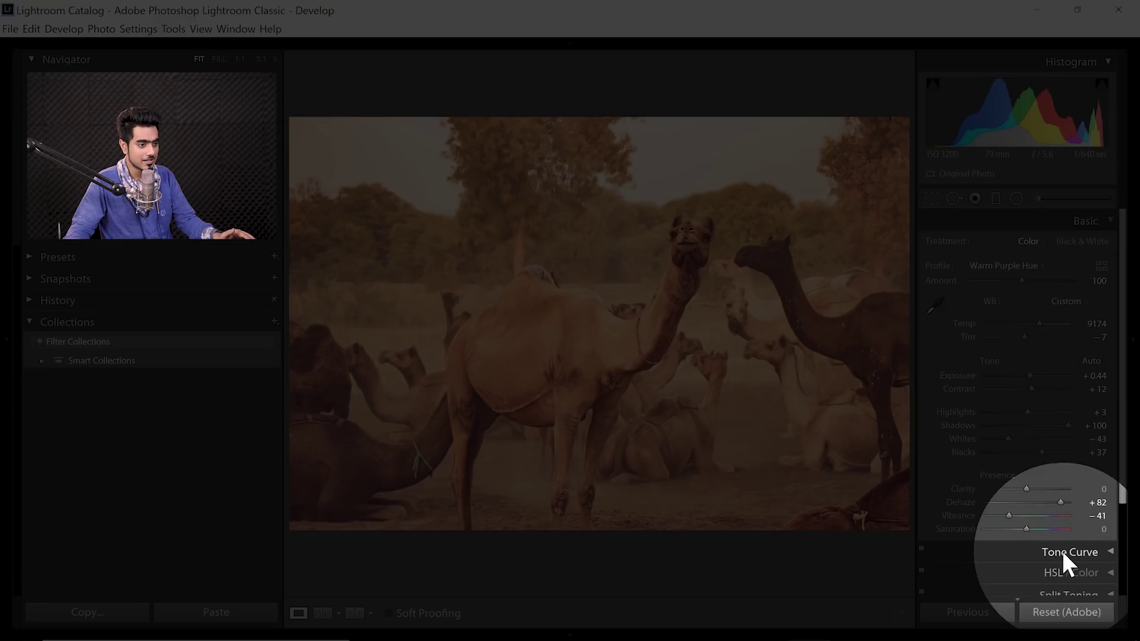
{"action": "left_click", "coordinate": [1065, 552]}
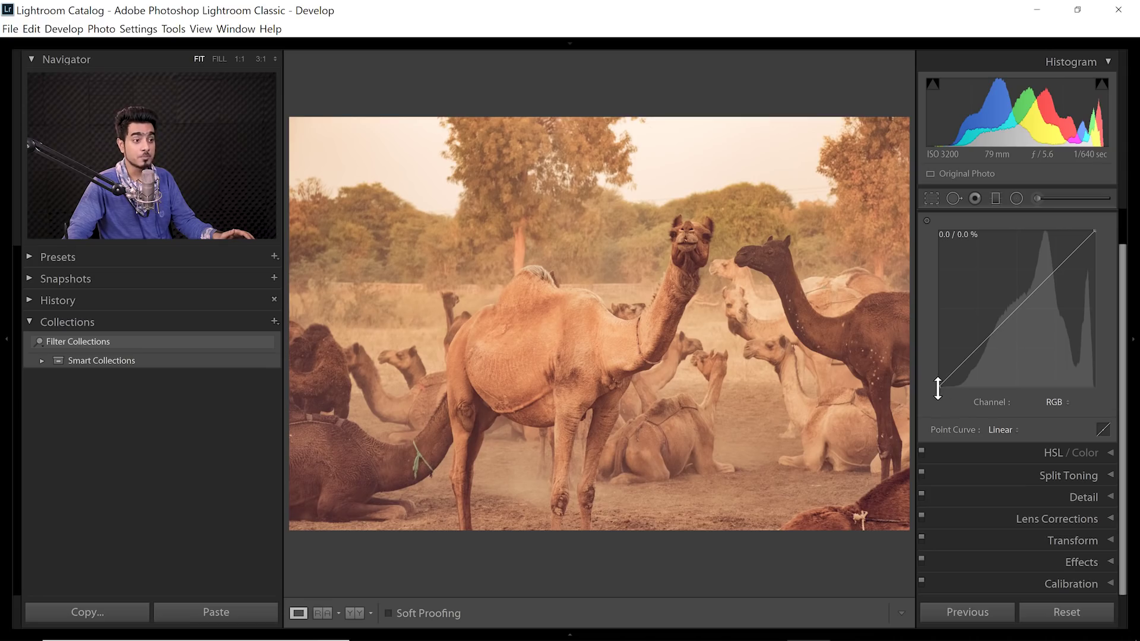
Step: Switch the tone curve to point editing and add a midtone point pulled slightly down
{"action": "left_click", "coordinate": [1102, 426]}
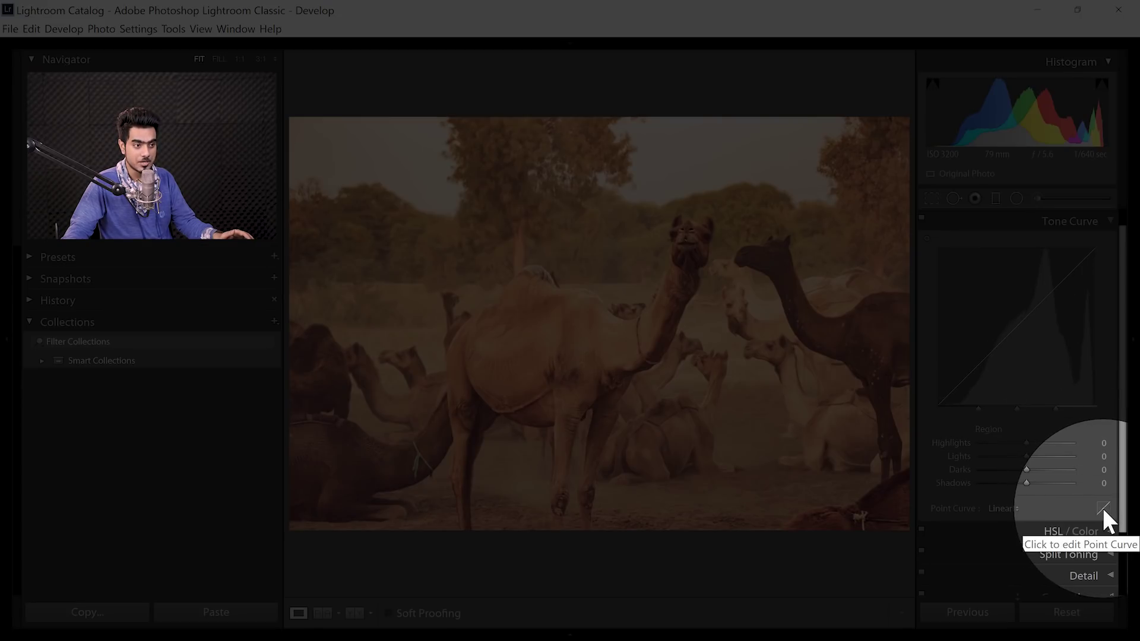
{"action": "left_click", "coordinate": [1102, 510]}
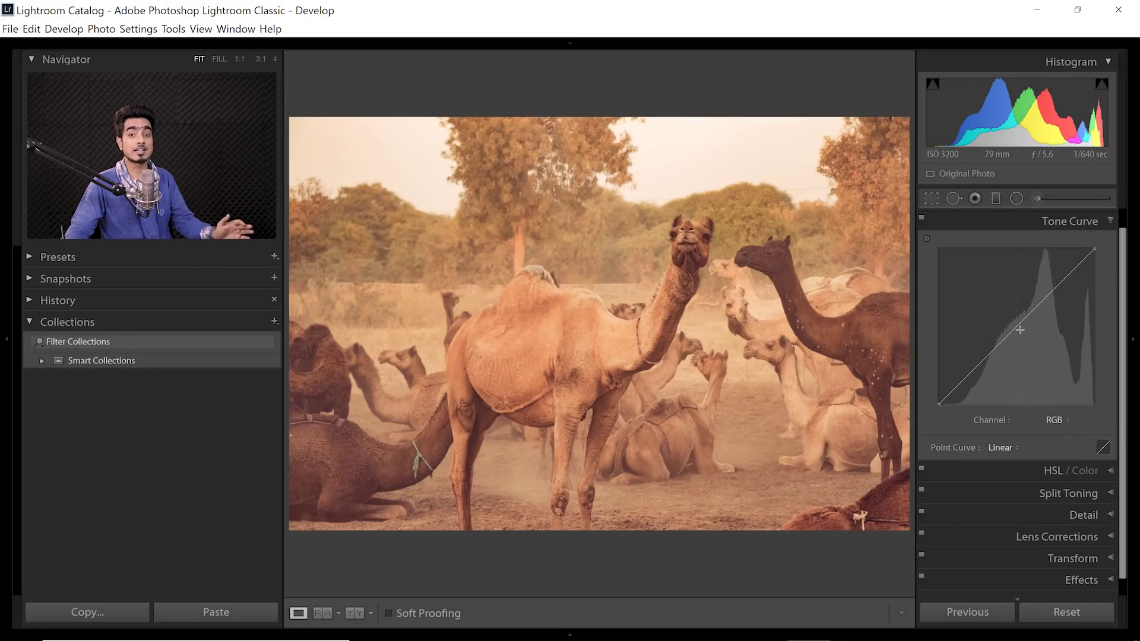
{"action": "left_click", "coordinate": [1062, 281]}
{"action": "left_click_drag", "start_coordinate": [1020, 323], "coordinate": [1021, 328]}
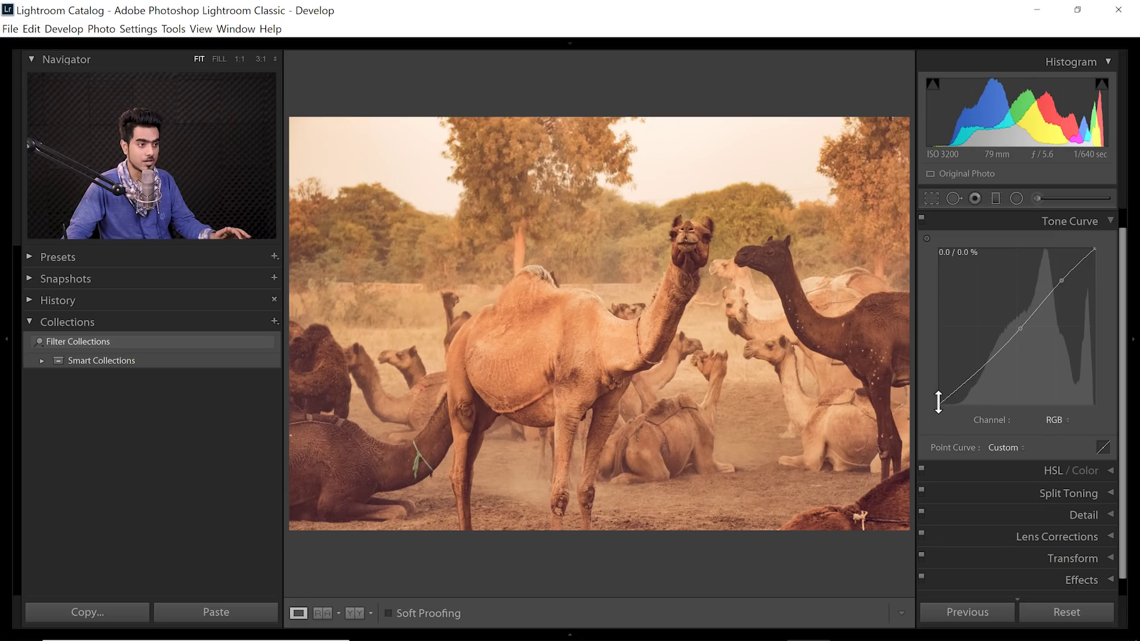
Step: Lift the curve's darkest point to fade shadows, lower the upper point, and compare before/after
{"action": "left_click_drag", "start_coordinate": [938, 401], "coordinate": [939, 383]}
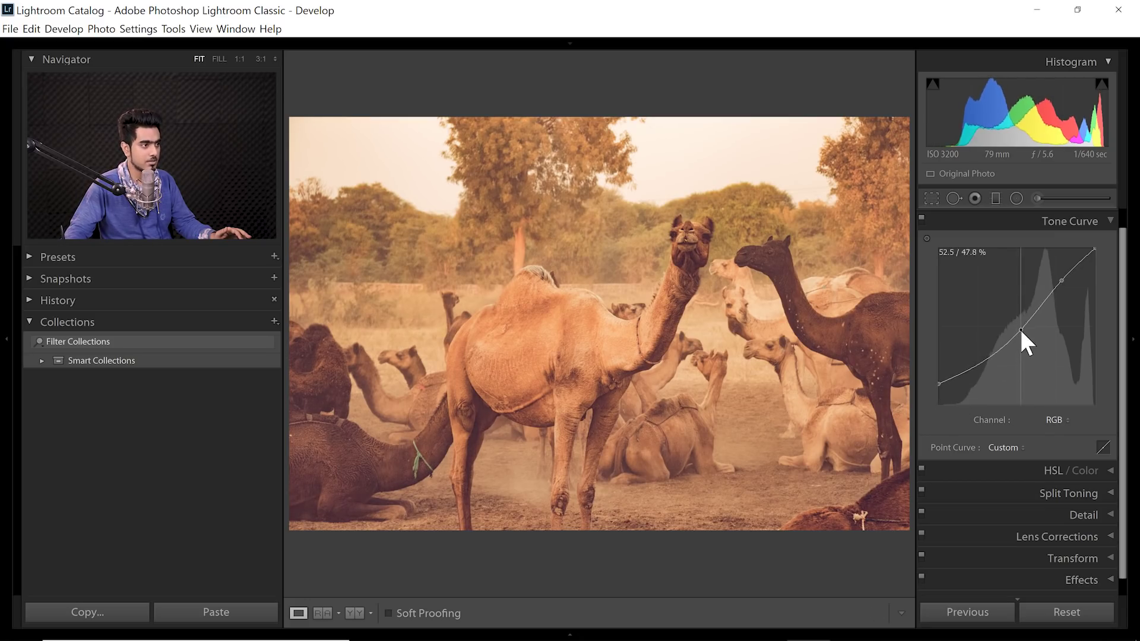
{"action": "left_click_drag", "start_coordinate": [1061, 281], "coordinate": [1061, 285]}
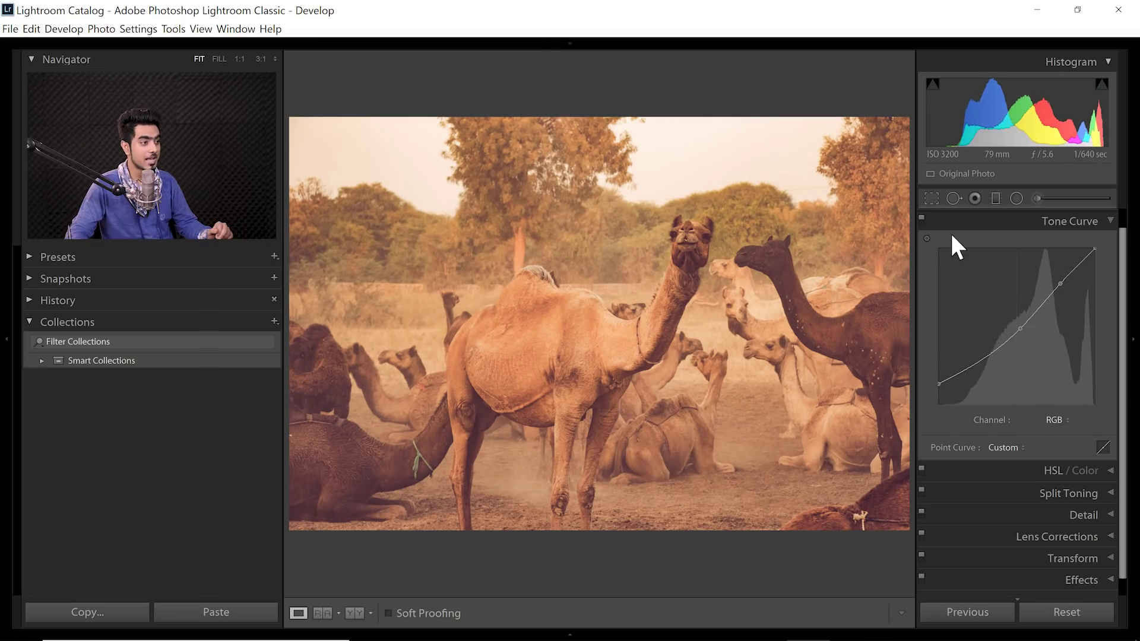
{"action": "left_click", "coordinate": [922, 220]}
{"action": "left_click", "coordinate": [922, 220]}
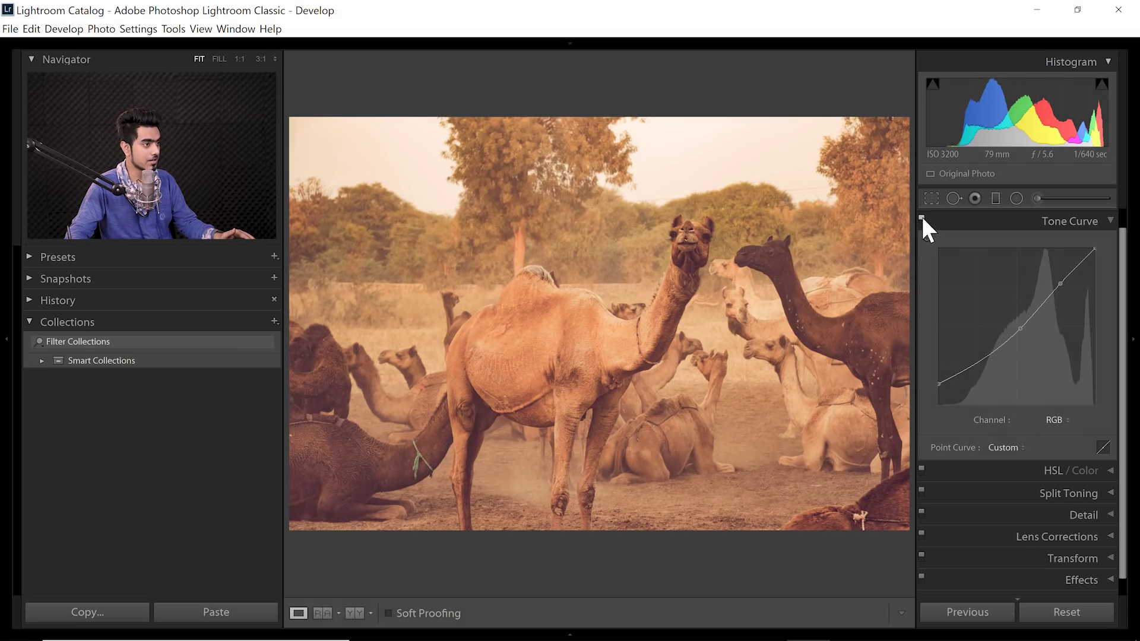
{"action": "left_click", "coordinate": [692, 259]}
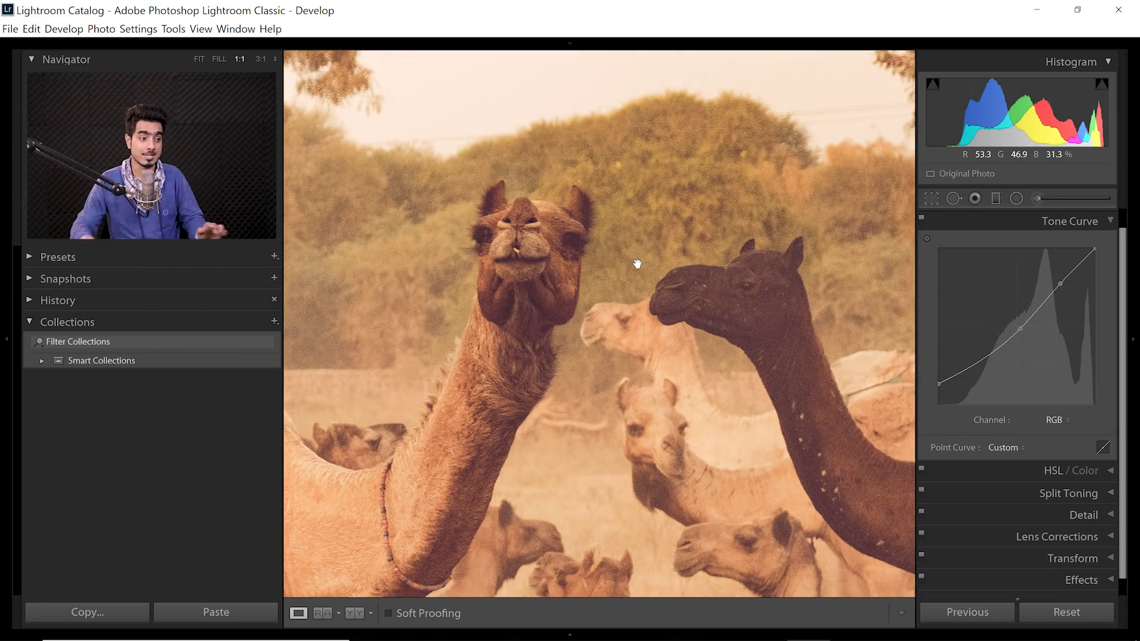
Step: Nudge the Detail panel's Sharpening Amount up slightly, then bring up the Effects settings
{"action": "left_click", "coordinate": [1075, 515]}
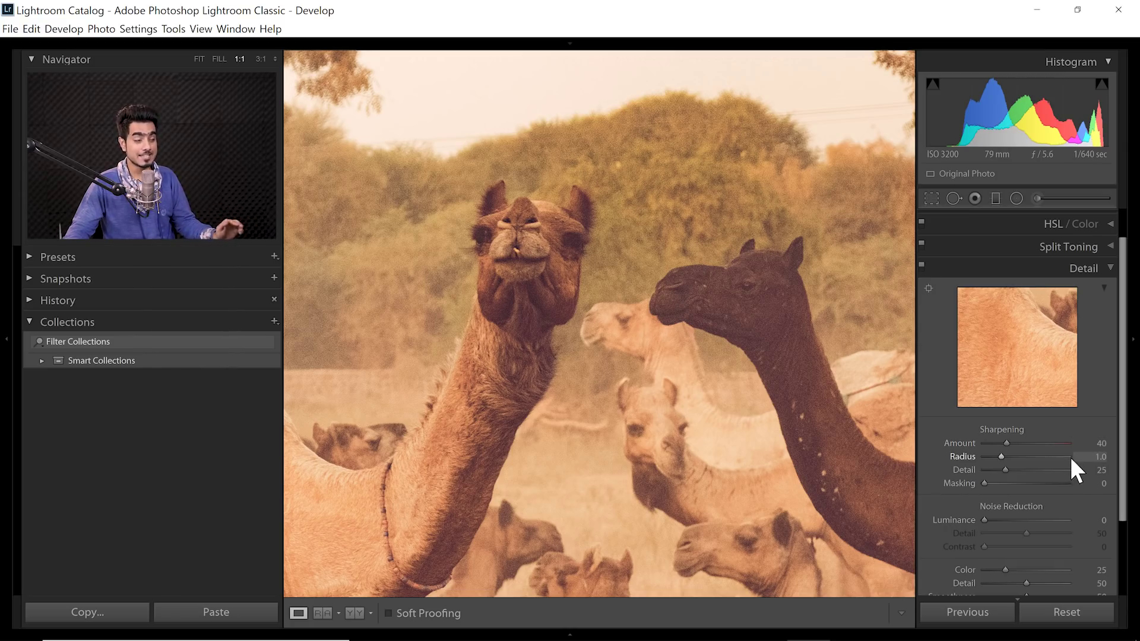
{"action": "mouse_move", "coordinate": [1006, 444]}
{"action": "left_mouse_down"}
{"action": "mouse_move", "coordinate": [1039, 444]}
{"action": "mouse_move", "coordinate": [1008, 446]}
{"action": "left_mouse_up"}
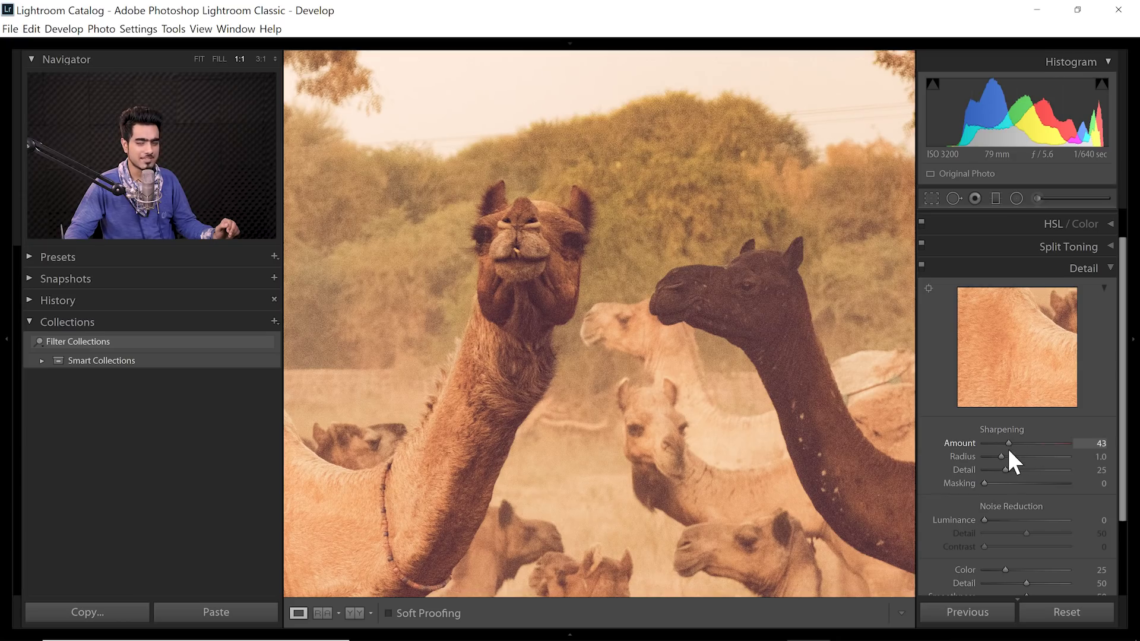
{"action": "left_click", "coordinate": [1100, 267]}
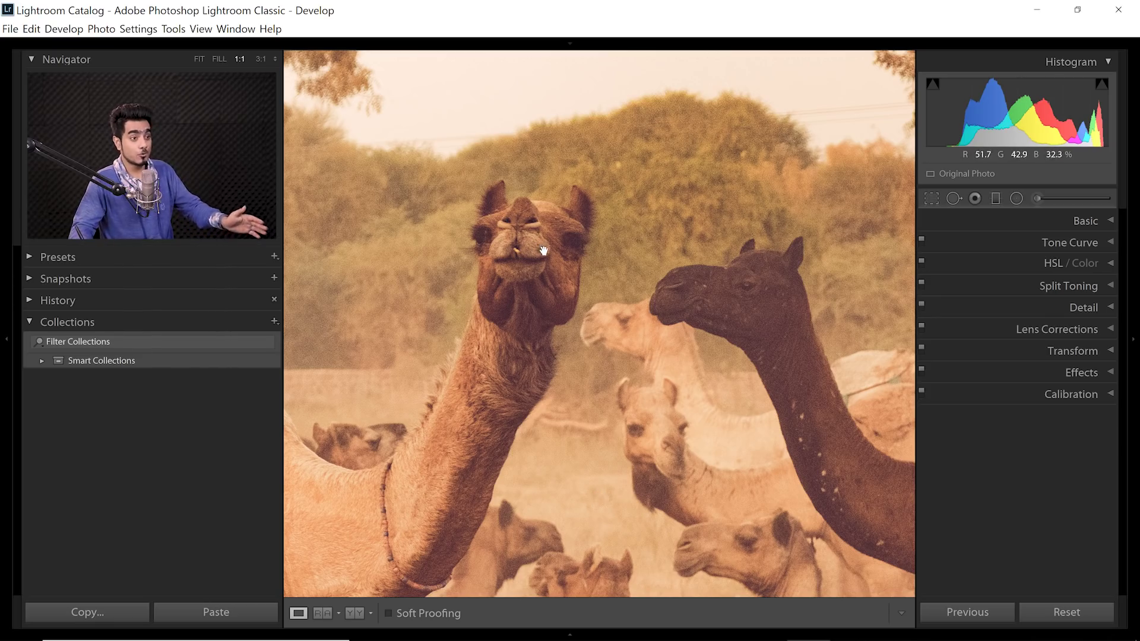
{"action": "left_click", "coordinate": [1083, 371]}
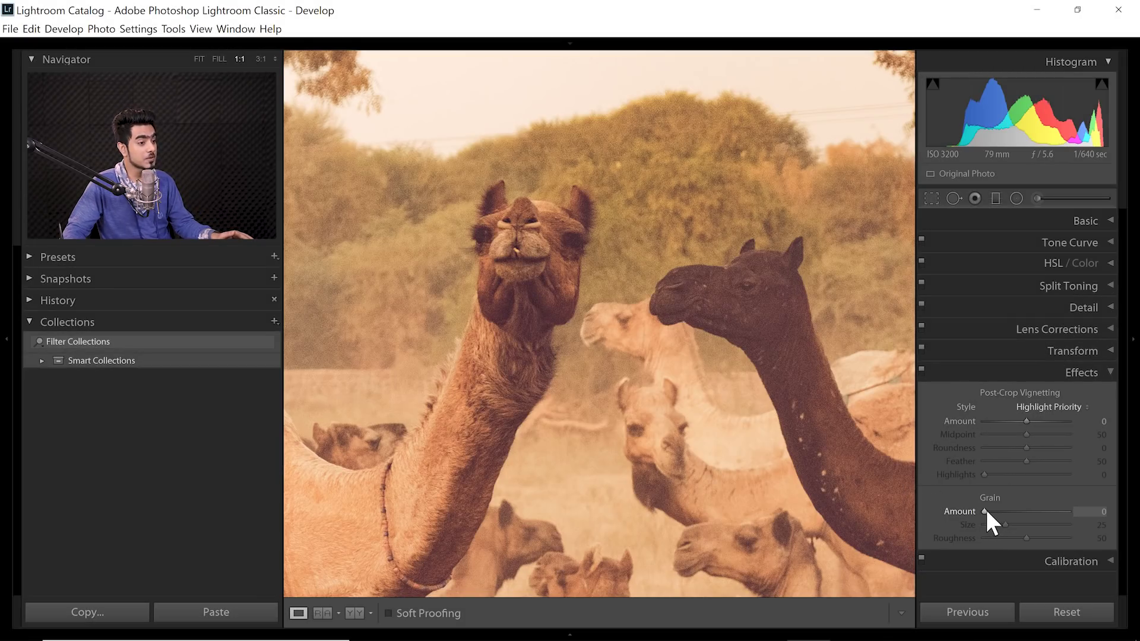
Step: Add grain at about amount 70 and inspect it at 1:1 across the camels
{"action": "left_click_drag", "start_coordinate": [985, 512], "coordinate": [1046, 511]}
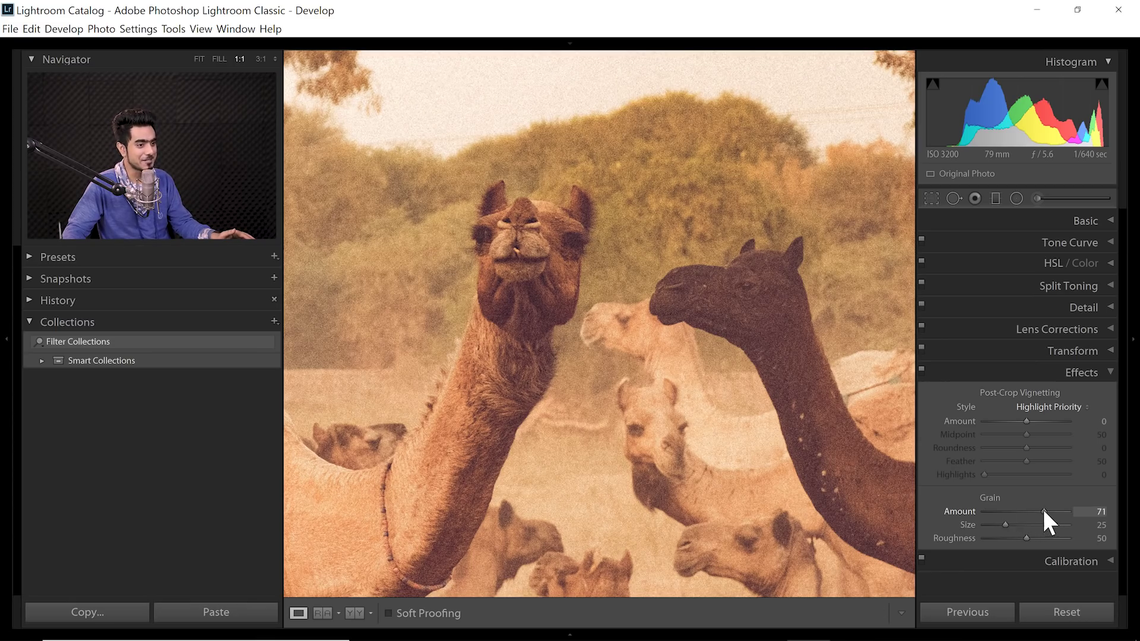
{"action": "left_click_drag", "start_coordinate": [1044, 507], "coordinate": [1039, 513]}
{"action": "left_click", "coordinate": [647, 338]}
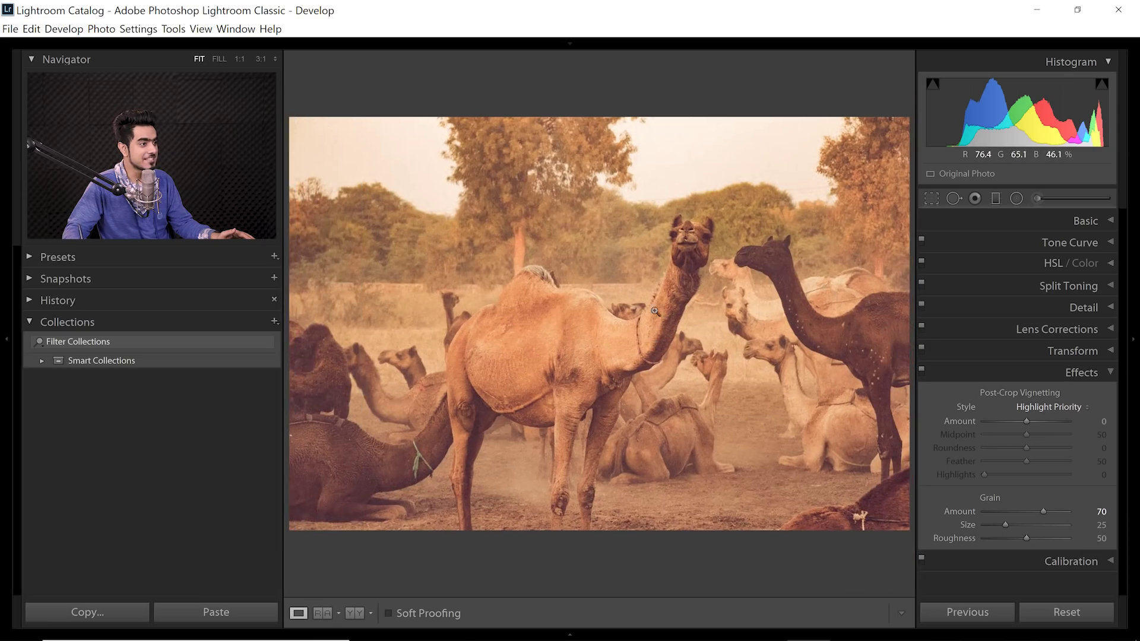
{"action": "left_click", "coordinate": [673, 273]}
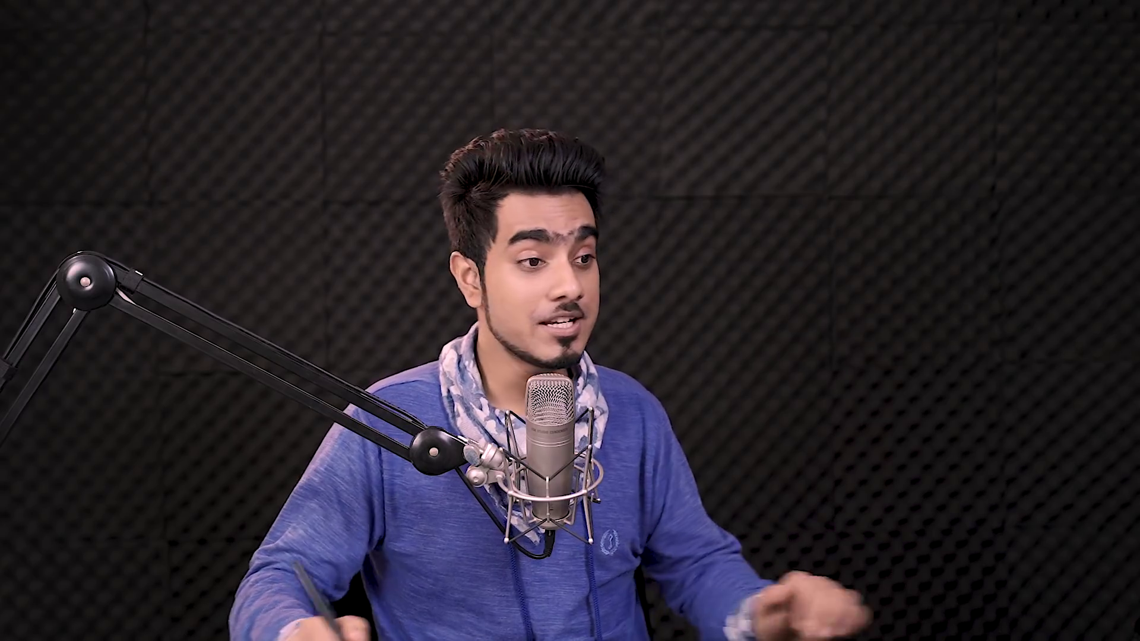
{"action": "left_click_drag", "start_coordinate": [669, 325], "coordinate": [737, 362]}
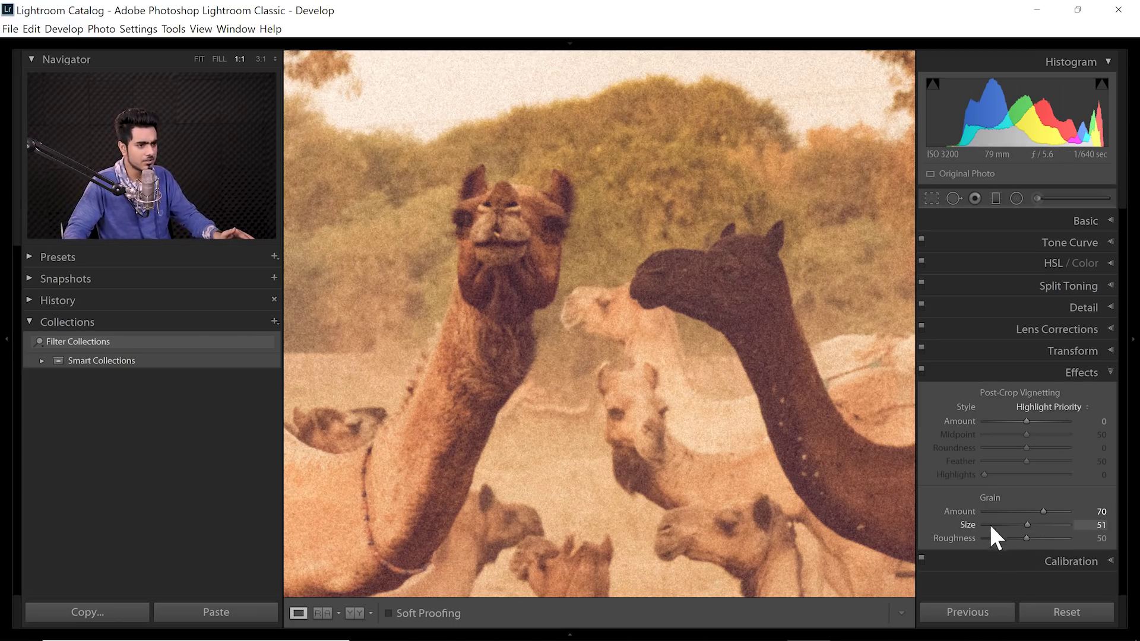
Step: Set grain size 32, roughness 63, amount 73, compare to the original, and add a -100 vignette
{"action": "left_click_drag", "start_coordinate": [1024, 527], "coordinate": [1017, 527]}
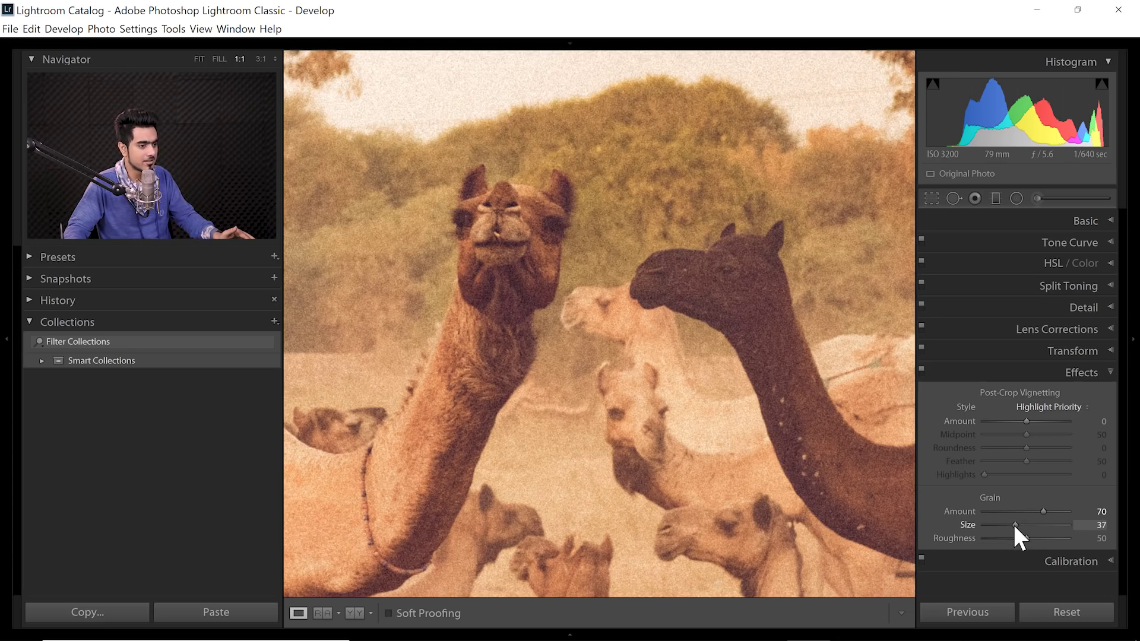
{"action": "mouse_move", "coordinate": [1014, 525]}
{"action": "left_mouse_down"}
{"action": "mouse_move", "coordinate": [1048, 541]}
{"action": "mouse_move", "coordinate": [1044, 509]}
{"action": "left_mouse_up"}
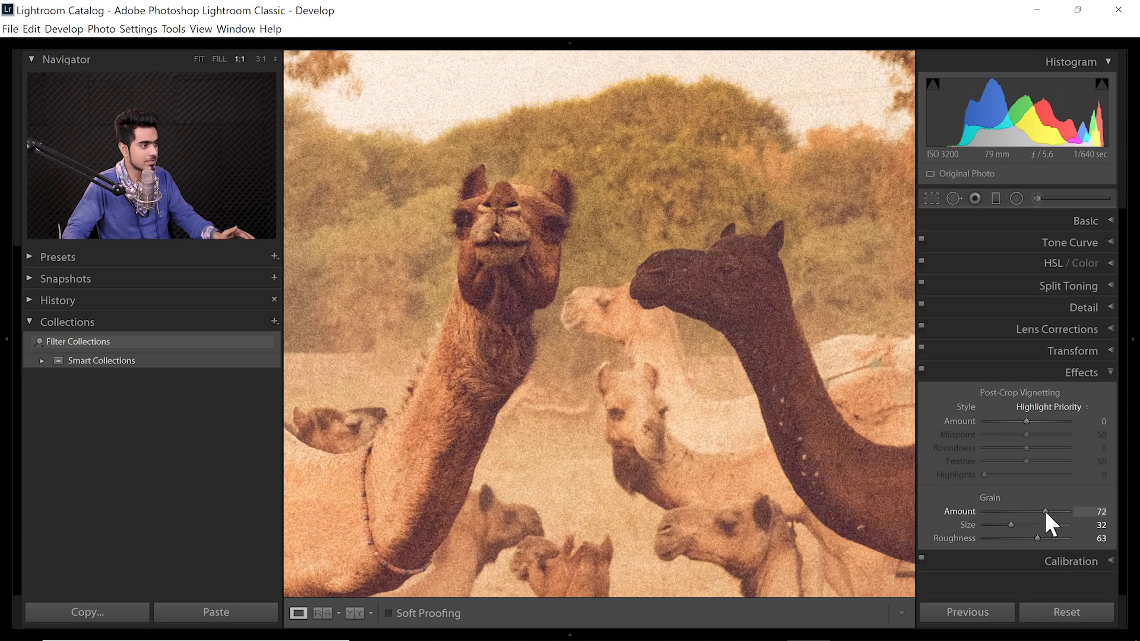
{"action": "left_click", "coordinate": [679, 343]}
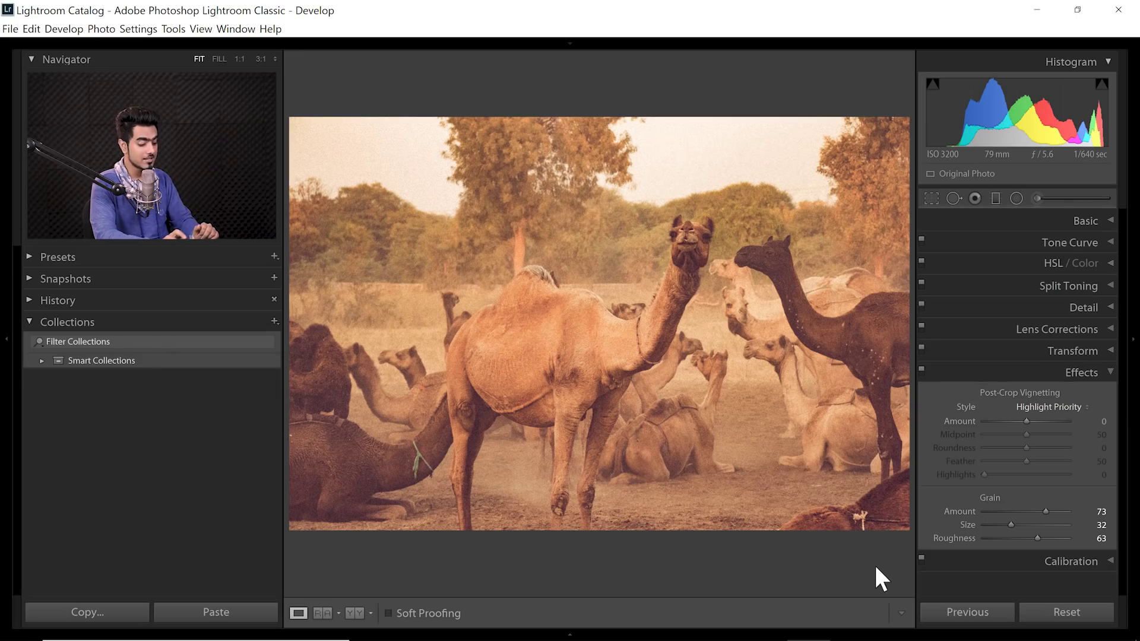
{"action": "key", "text": "backslash"}
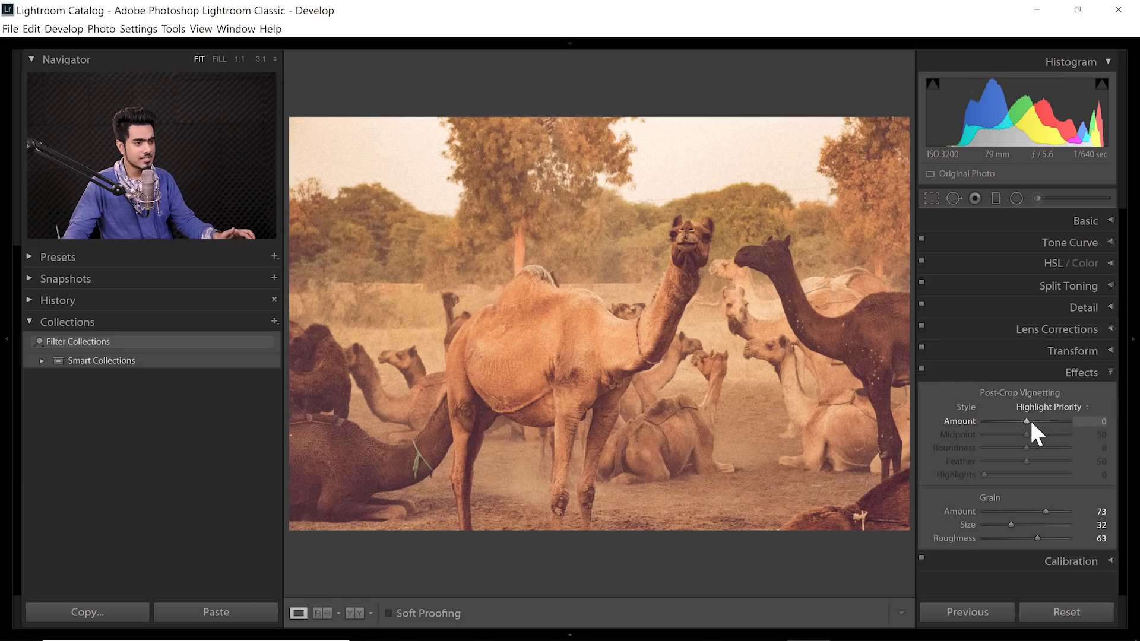
{"action": "left_click_drag", "start_coordinate": [1023, 419], "coordinate": [972, 419]}
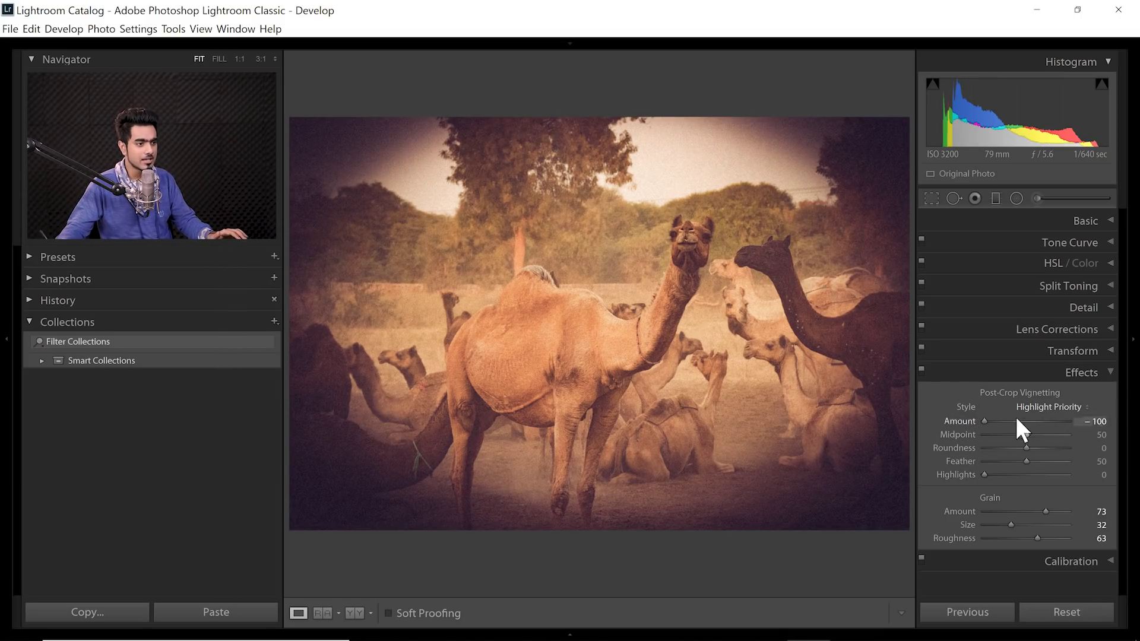
Step: Refine the vignette to amount -57, midpoint 27, roundness +24, feather 61, highlights 78
{"action": "left_click_drag", "start_coordinate": [1027, 460], "coordinate": [984, 460]}
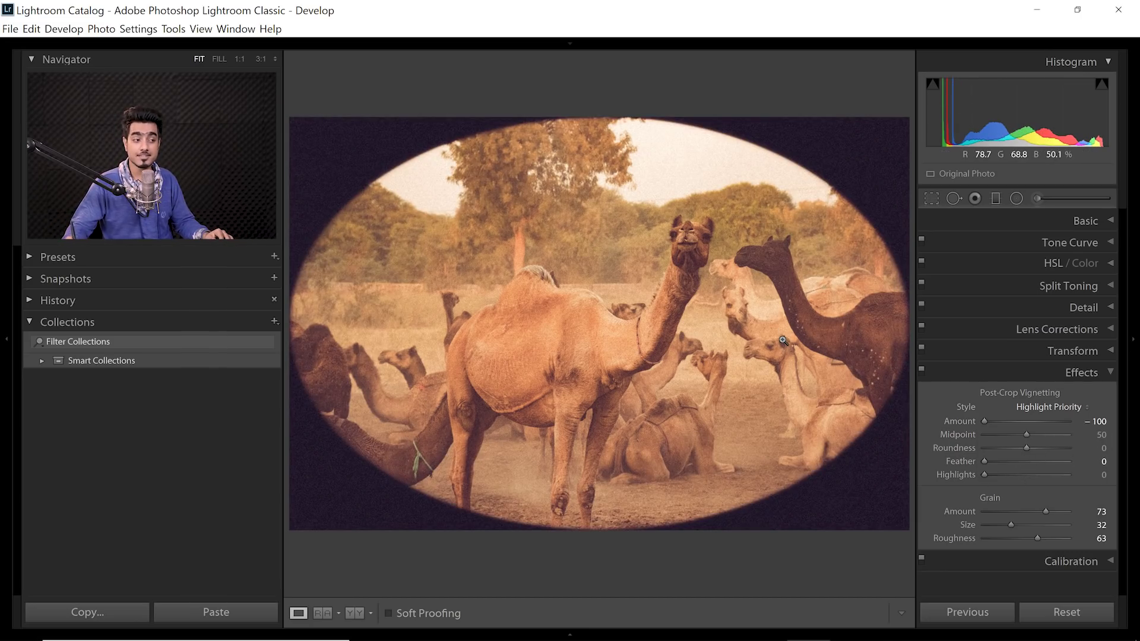
{"action": "mouse_move", "coordinate": [1026, 434]}
{"action": "left_mouse_down"}
{"action": "mouse_move", "coordinate": [993, 438]}
{"action": "mouse_move", "coordinate": [997, 450]}
{"action": "mouse_move", "coordinate": [1060, 452]}
{"action": "mouse_move", "coordinate": [1005, 452]}
{"action": "mouse_move", "coordinate": [1035, 460]}
{"action": "left_mouse_up"}
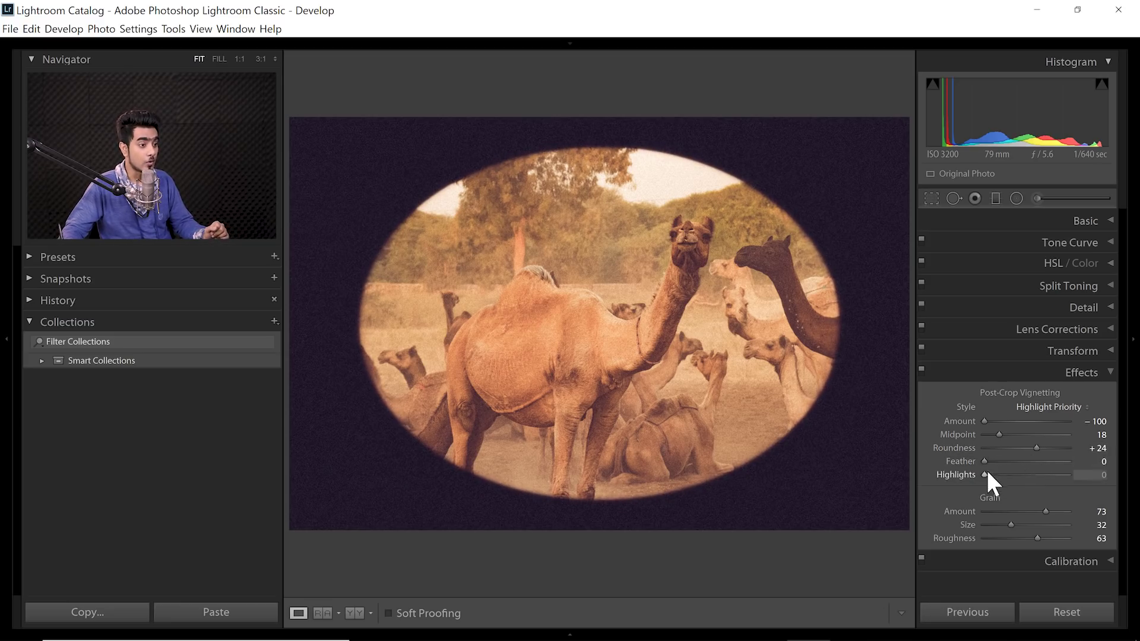
{"action": "left_click_drag", "start_coordinate": [984, 459], "coordinate": [1026, 462]}
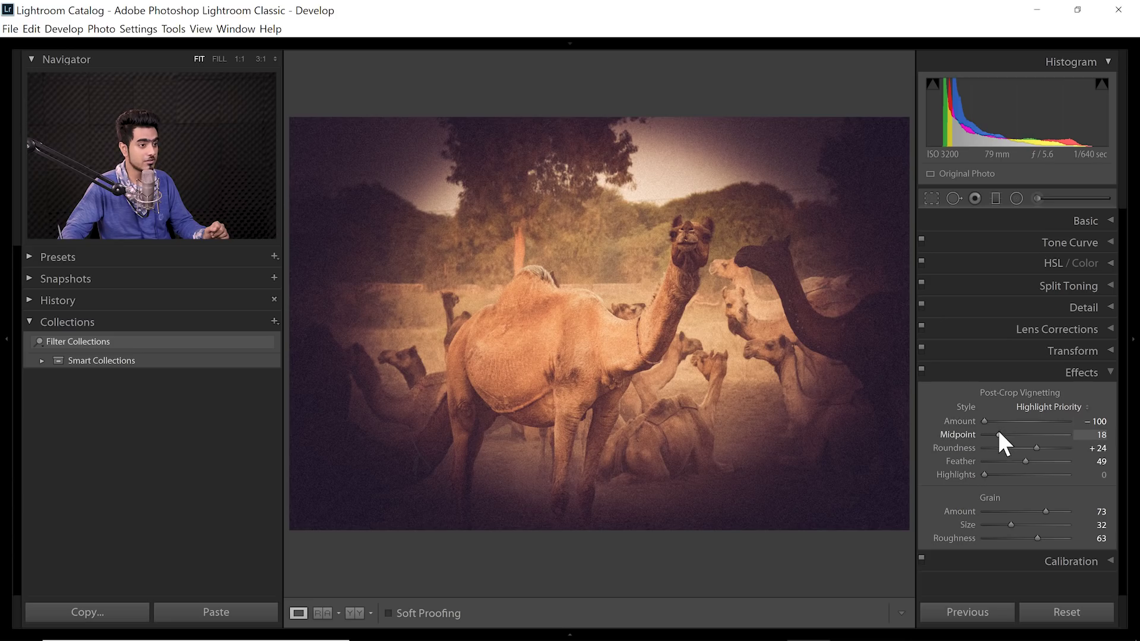
{"action": "mouse_move", "coordinate": [1000, 434]}
{"action": "left_mouse_down"}
{"action": "mouse_move", "coordinate": [1039, 460]}
{"action": "mouse_move", "coordinate": [1024, 436]}
{"action": "mouse_move", "coordinate": [1005, 435]}
{"action": "mouse_move", "coordinate": [1026, 423]}
{"action": "mouse_move", "coordinate": [1008, 427]}
{"action": "left_mouse_up"}
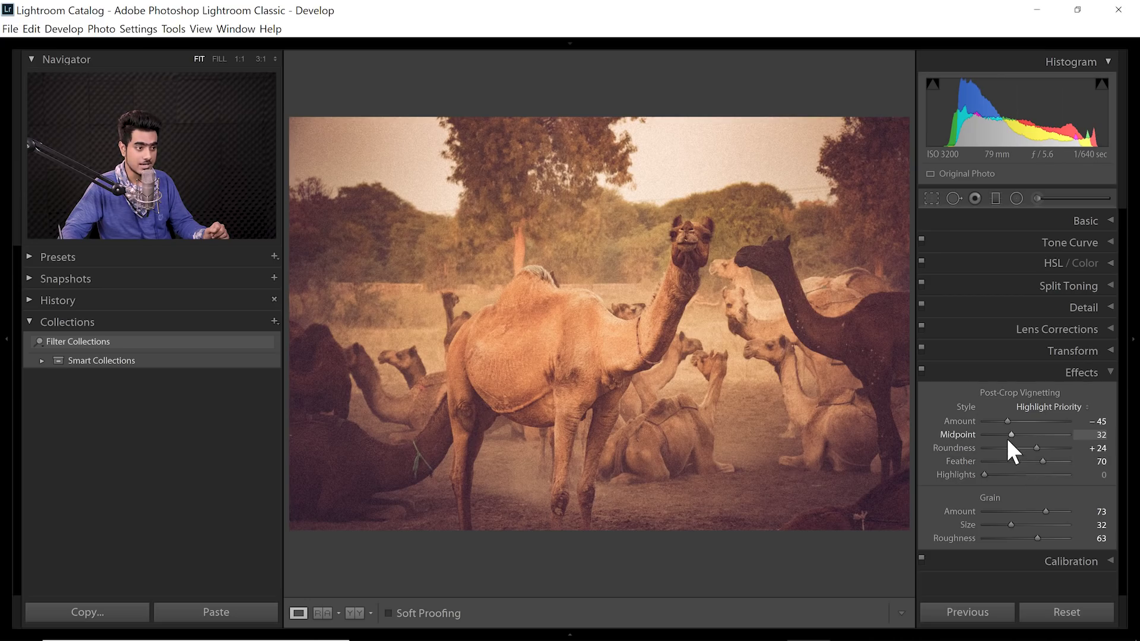
{"action": "left_click_drag", "start_coordinate": [1009, 434], "coordinate": [1032, 457]}
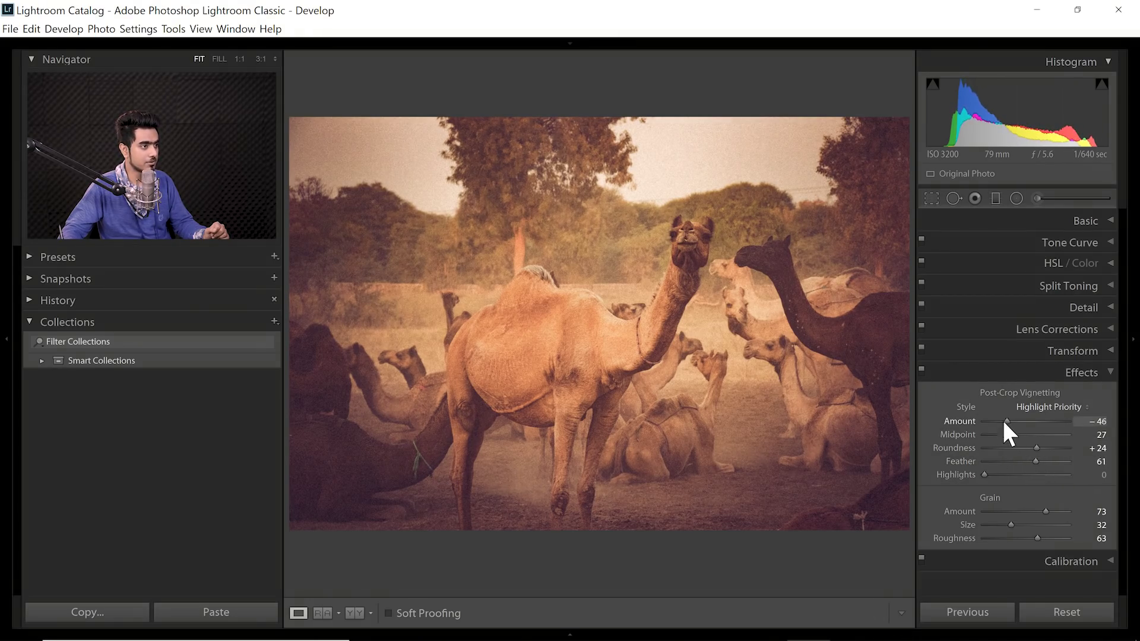
{"action": "left_click_drag", "start_coordinate": [1003, 420], "coordinate": [1001, 422]}
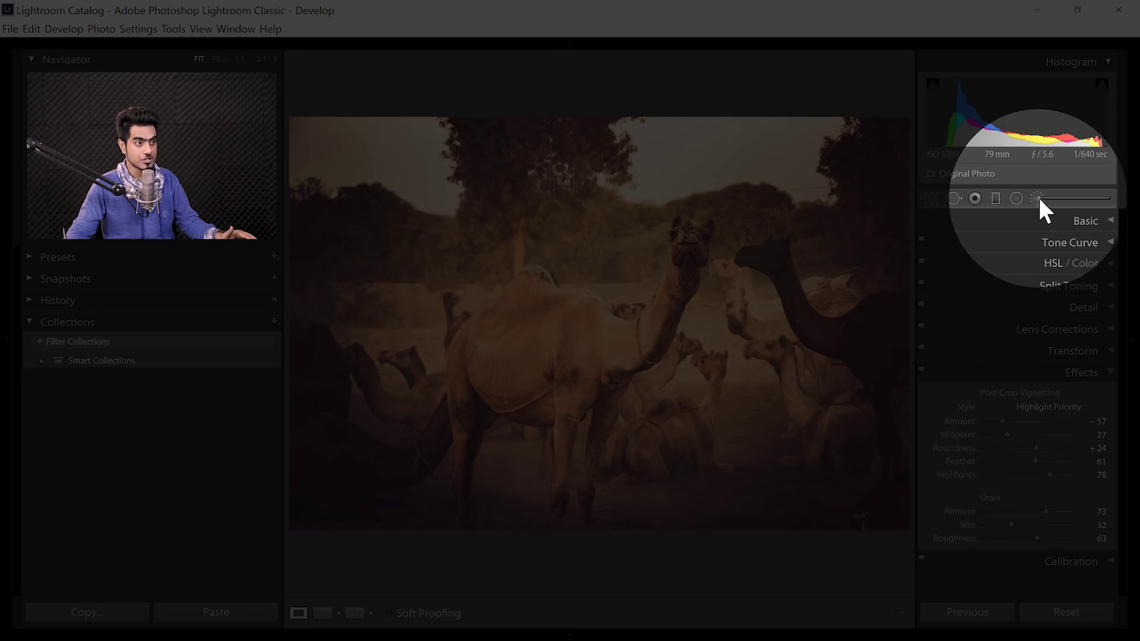
Step: Switch to the Adjustment Brush, reset Temperature to 0 and raise Exposure to 0.95
{"action": "left_click", "coordinate": [1038, 198]}
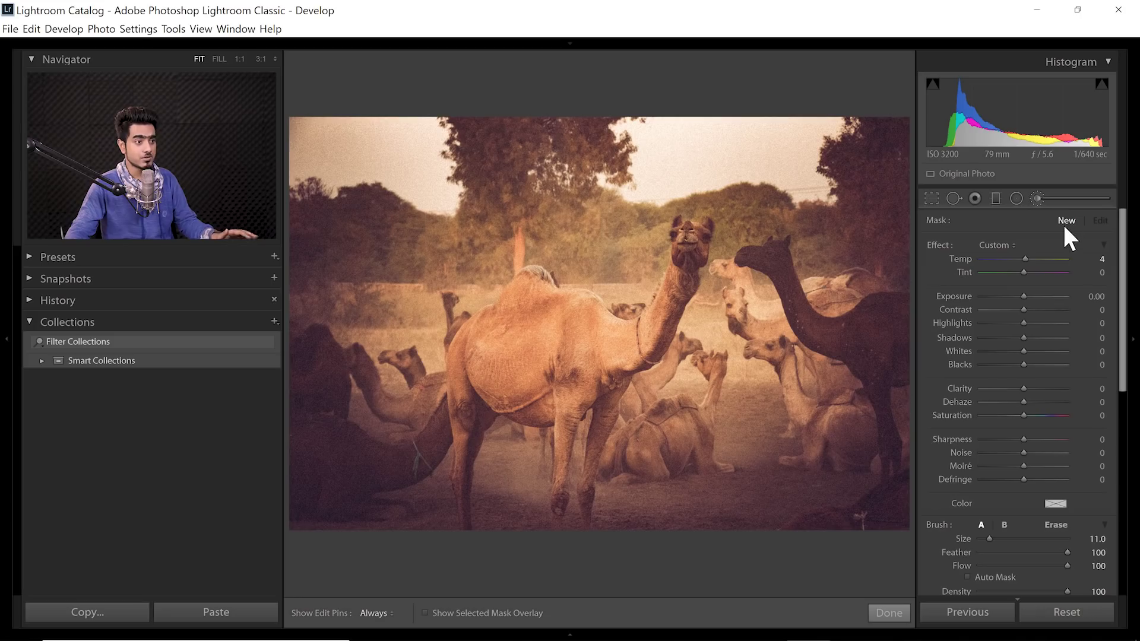
{"action": "double_click", "coordinate": [937, 248]}
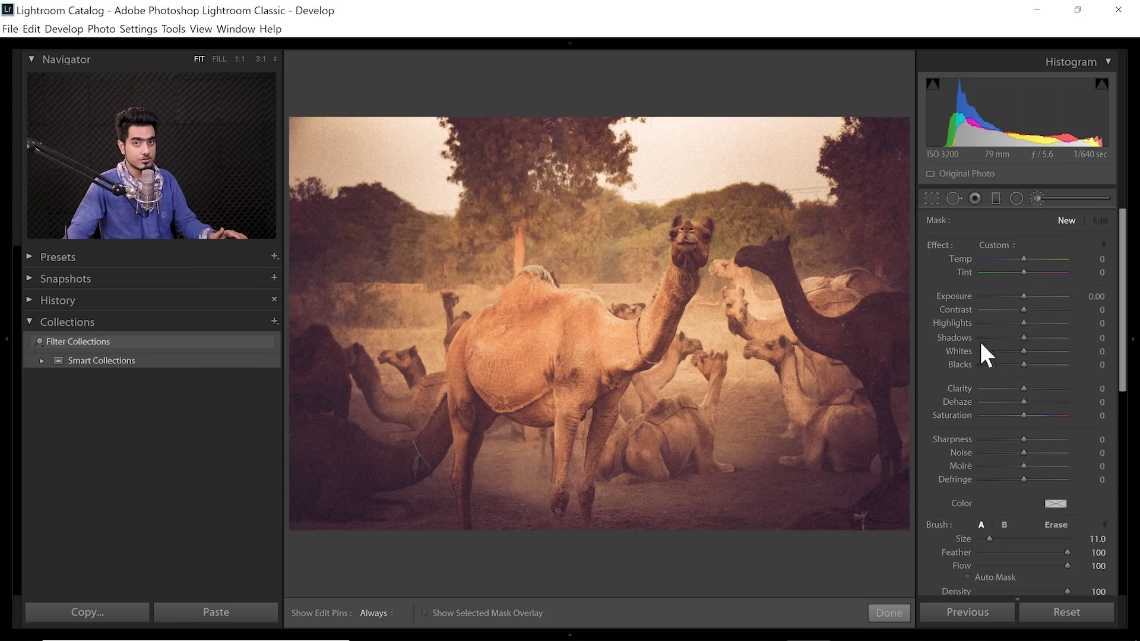
{"action": "mouse_move", "coordinate": [1024, 295]}
{"action": "left_mouse_down"}
{"action": "mouse_move", "coordinate": [1034, 297]}
{"action": "mouse_move", "coordinate": [1013, 305]}
{"action": "left_mouse_up"}
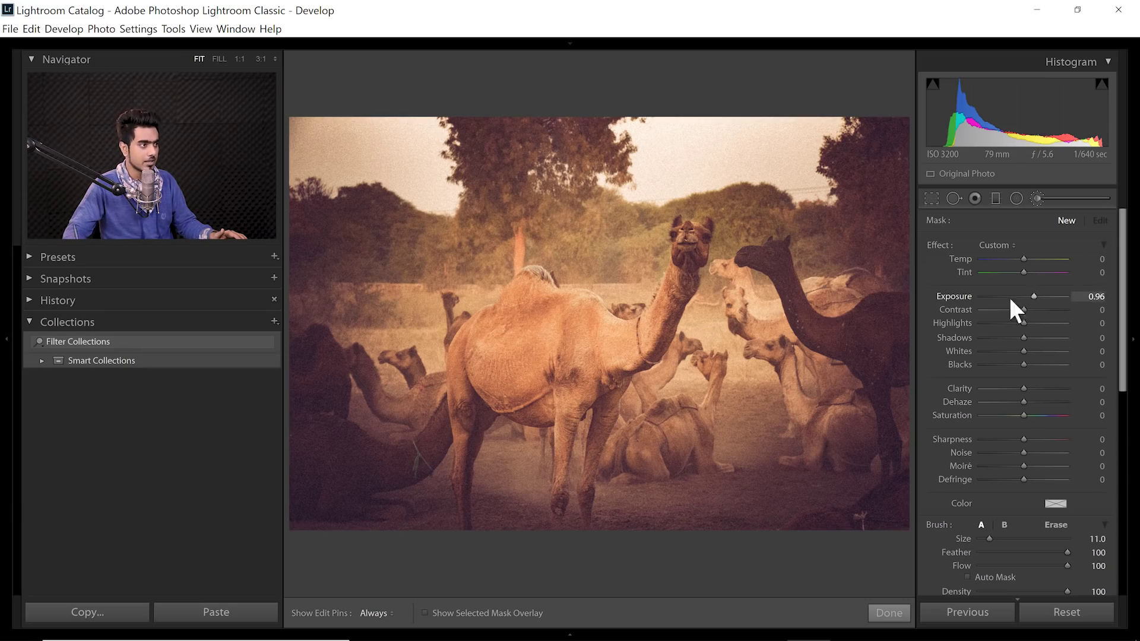
{"action": "key", "text": "h"}
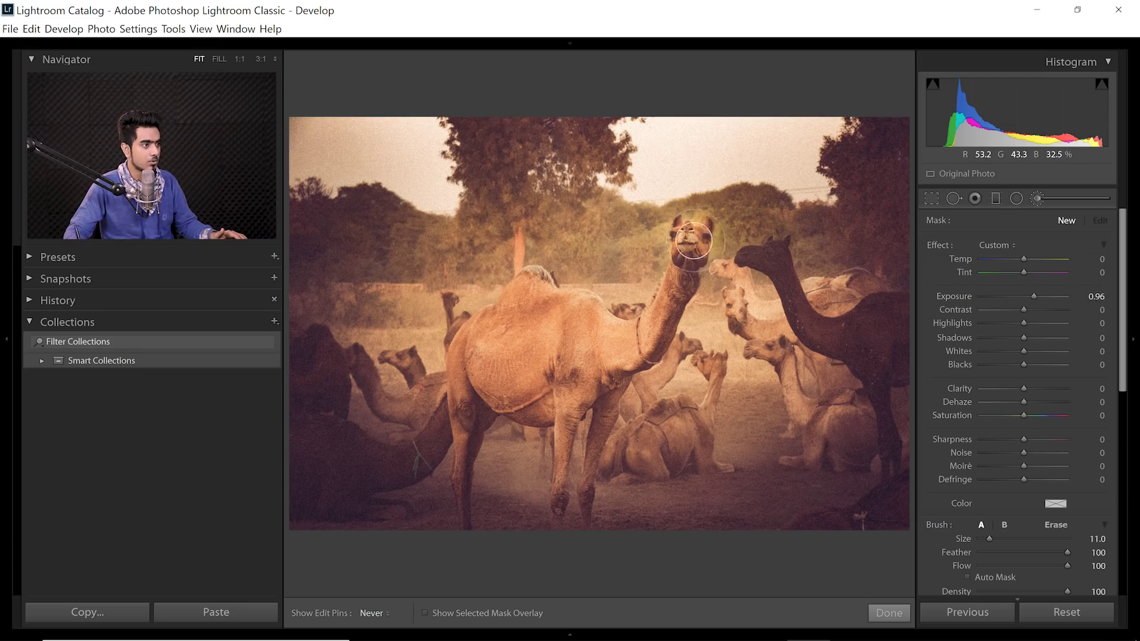
Step: Brush the main camel's head, hump and body, the seated camel and the dark camel's head
{"action": "left_click_drag", "start_coordinate": [692, 235], "coordinate": [674, 257]}
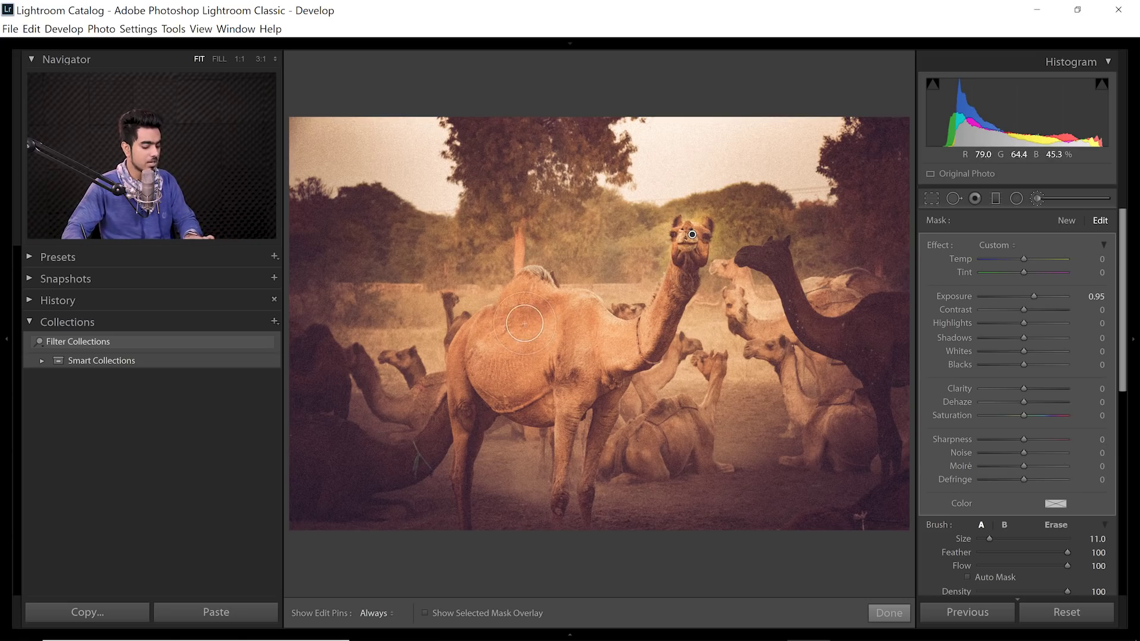
{"action": "scroll", "coordinate": [537, 301], "scroll_direction": "up", "scroll_amount": 5}
{"action": "left_click_drag", "start_coordinate": [537, 302], "coordinate": [522, 267]}
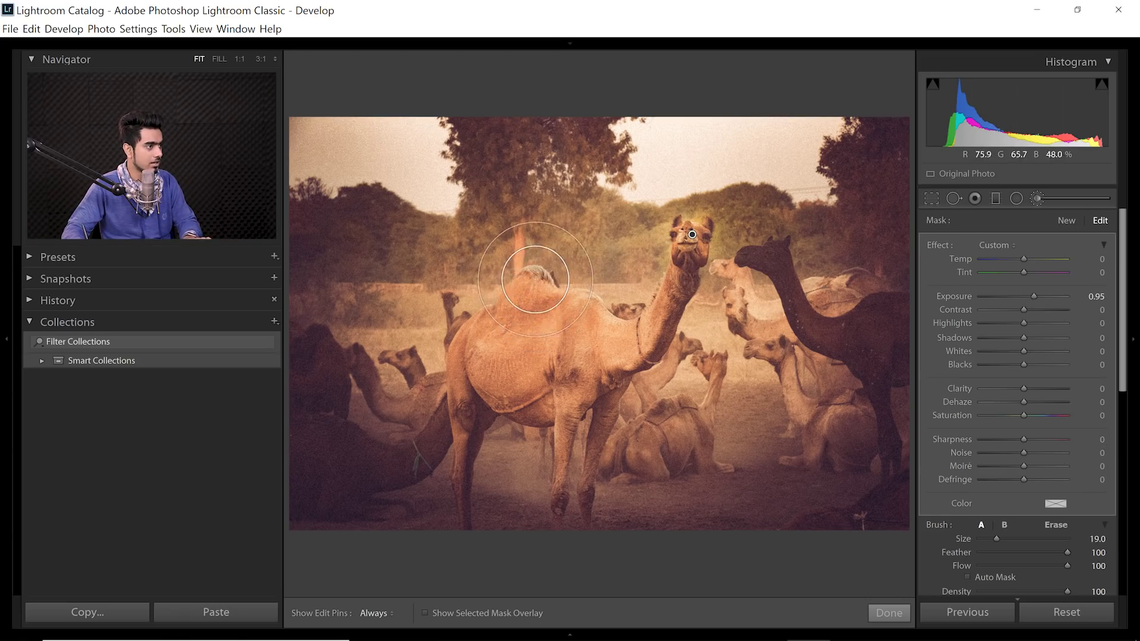
{"action": "scroll", "coordinate": [584, 316], "scroll_direction": "up", "scroll_amount": 2}
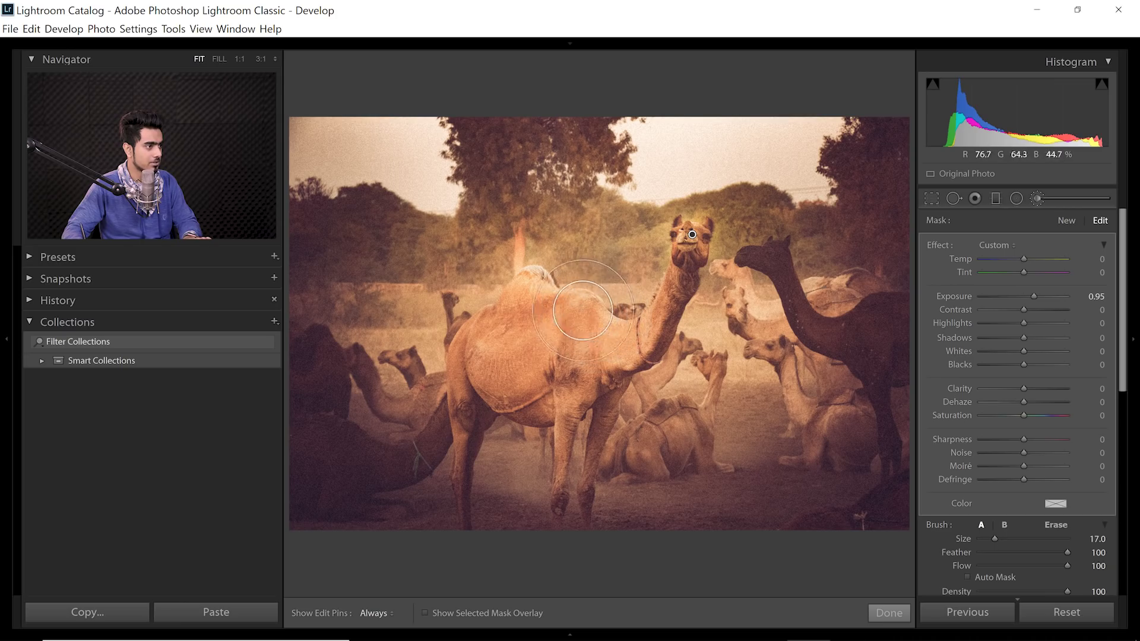
{"action": "mouse_move", "coordinate": [583, 317]}
{"action": "left_mouse_down"}
{"action": "mouse_move", "coordinate": [491, 355]}
{"action": "mouse_move", "coordinate": [499, 361]}
{"action": "left_mouse_up"}
{"action": "scroll", "coordinate": [491, 355], "scroll_direction": "up", "scroll_amount": 2}
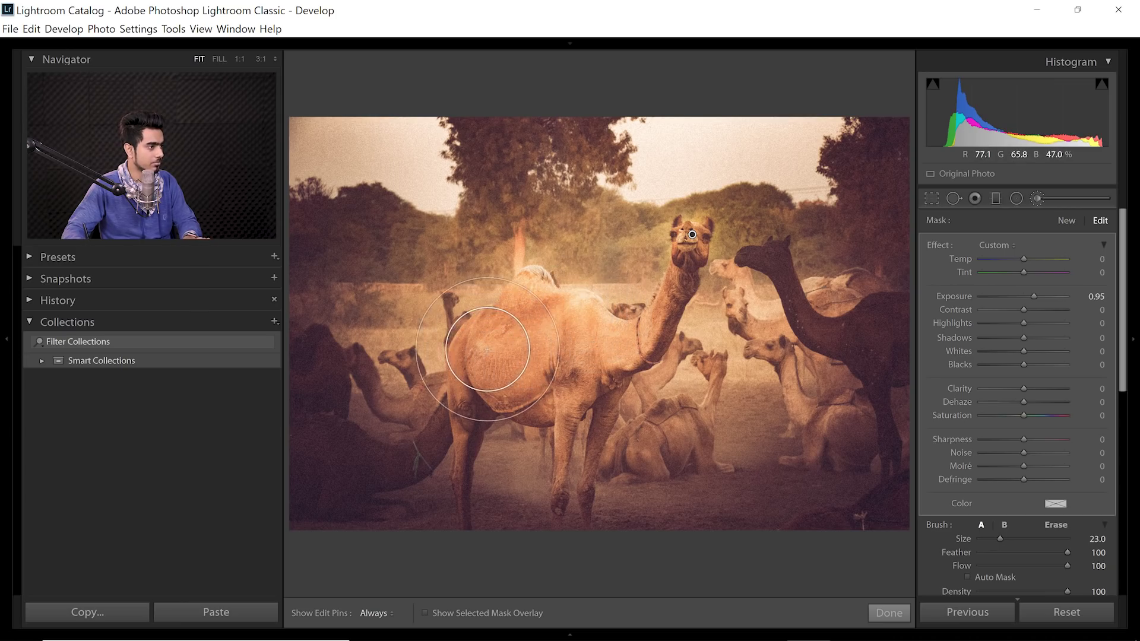
{"action": "scroll", "coordinate": [371, 390], "scroll_direction": "up", "scroll_amount": 2}
{"action": "scroll", "coordinate": [371, 390], "scroll_direction": "down", "scroll_amount": 4}
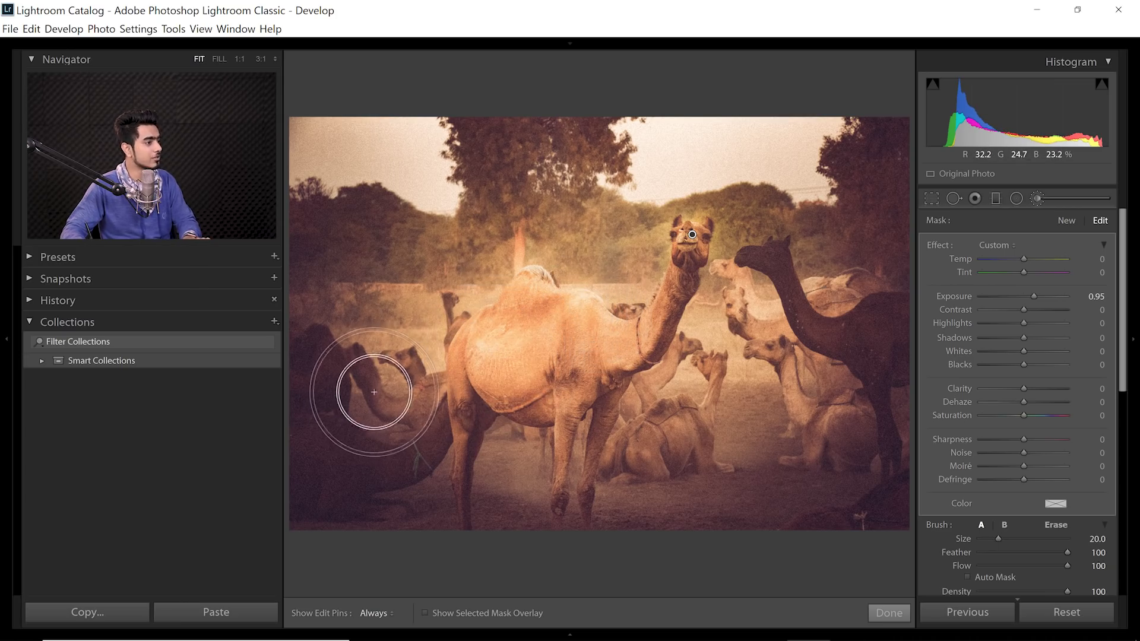
{"action": "left_click_drag", "start_coordinate": [372, 395], "coordinate": [466, 360]}
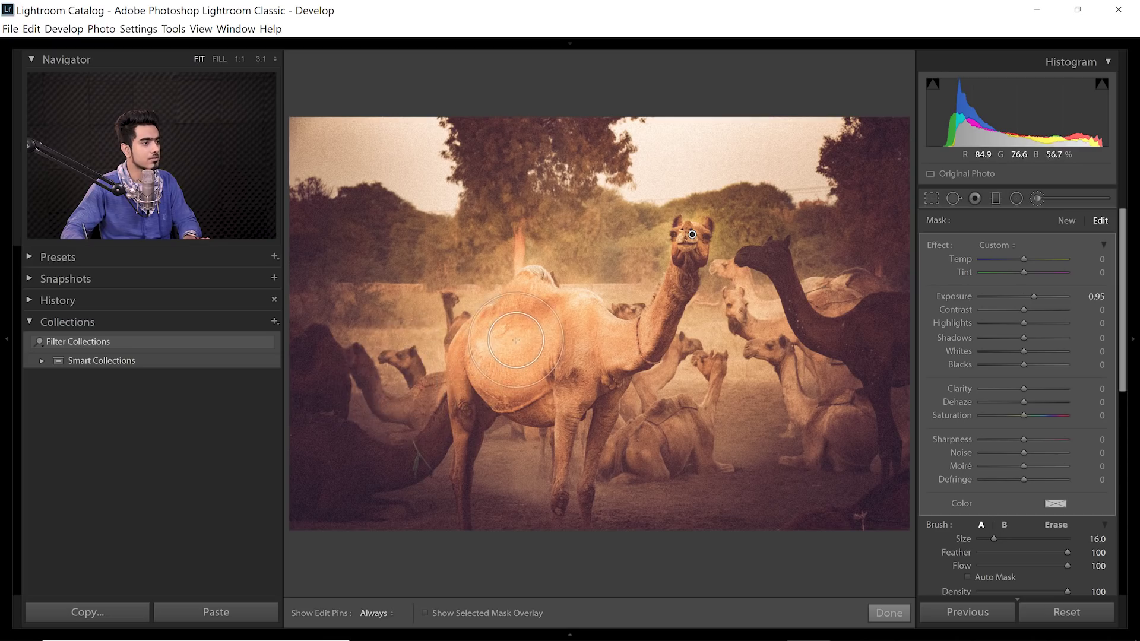
{"action": "scroll", "coordinate": [784, 222], "scroll_direction": "down", "scroll_amount": 8}
{"action": "left_click_drag", "start_coordinate": [754, 252], "coordinate": [772, 270]}
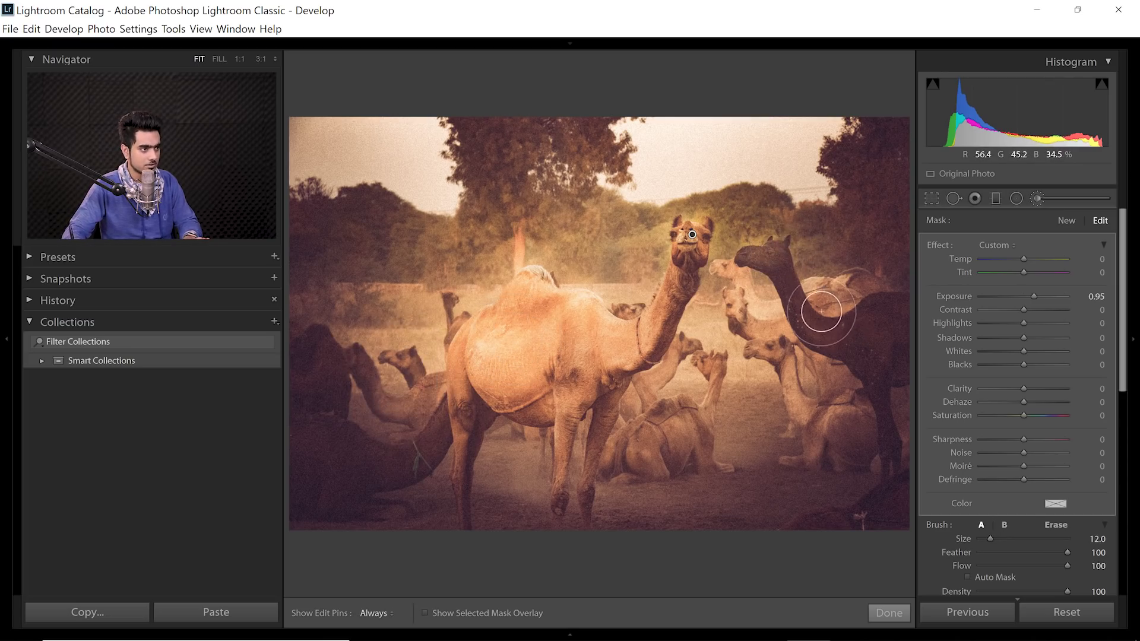
{"action": "key", "text": "h"}
{"action": "scroll", "coordinate": [856, 308], "scroll_direction": "up", "scroll_amount": 2}
{"action": "key", "text": "h"}
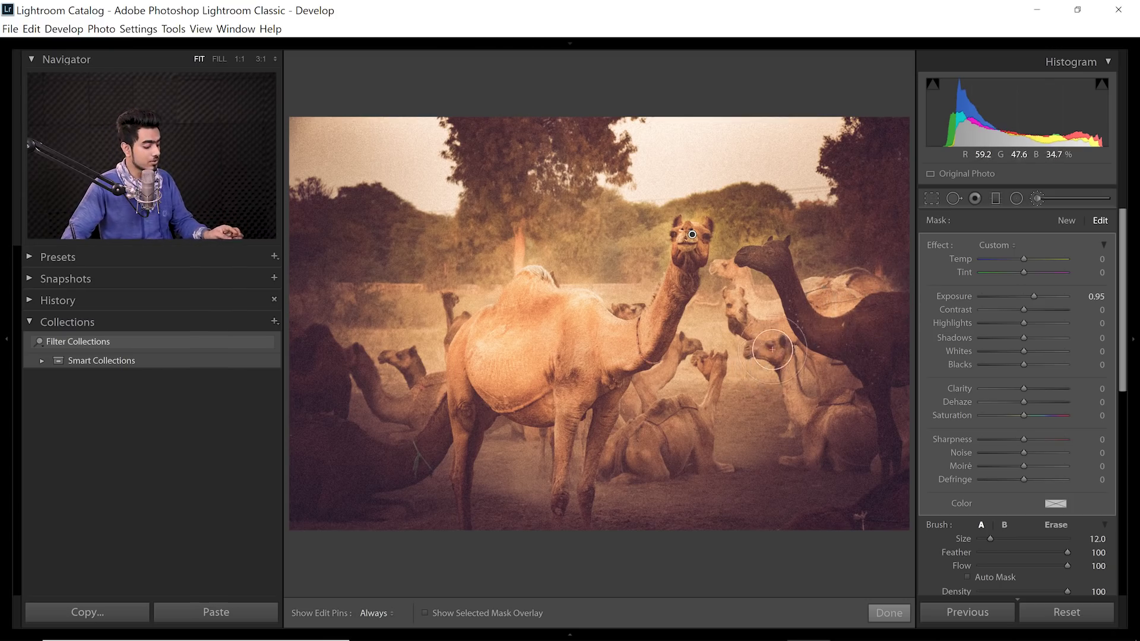
{"action": "key", "text": "alt"}
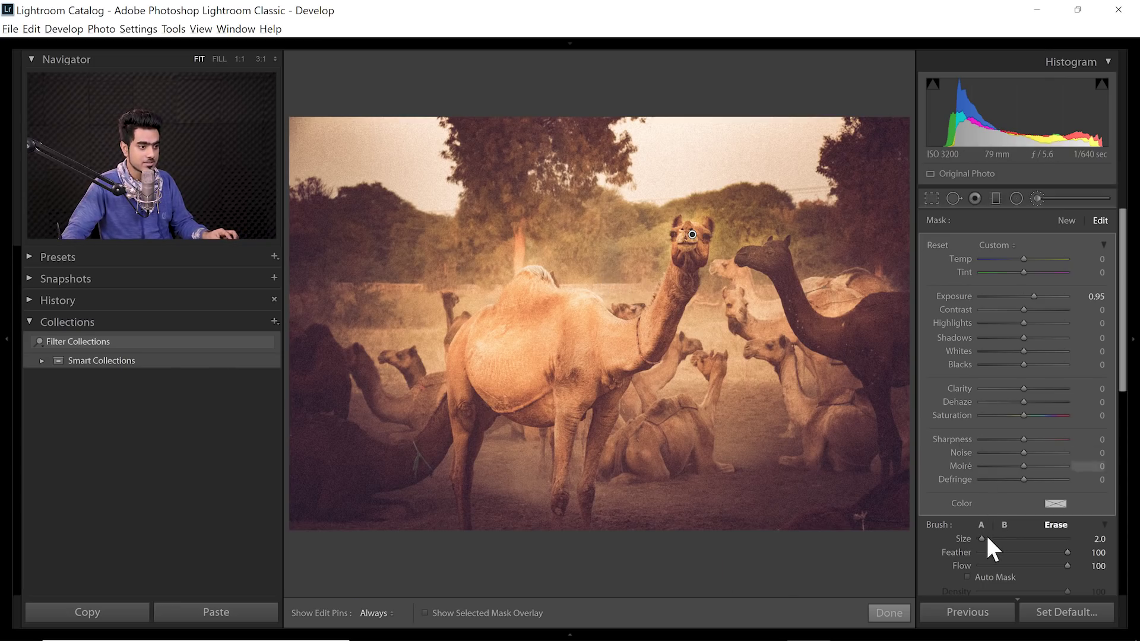
Step: Resize the erasing brush and zoom to 1:1 around the main camel's hump
{"action": "left_click_drag", "start_coordinate": [983, 540], "coordinate": [987, 538]}
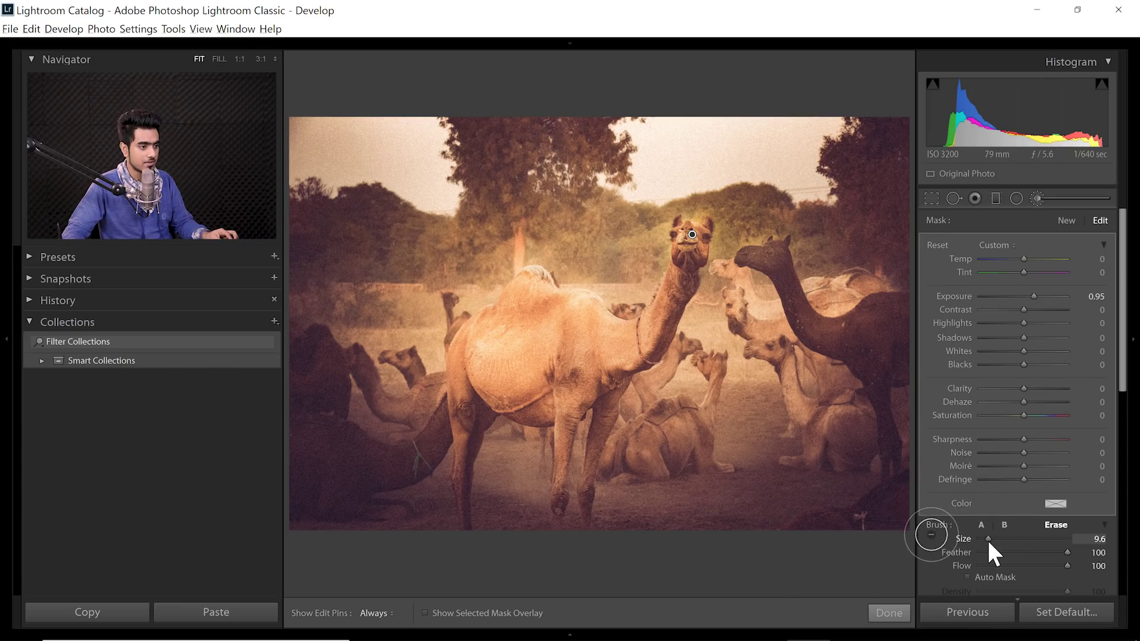
{"action": "key", "text": "h"}
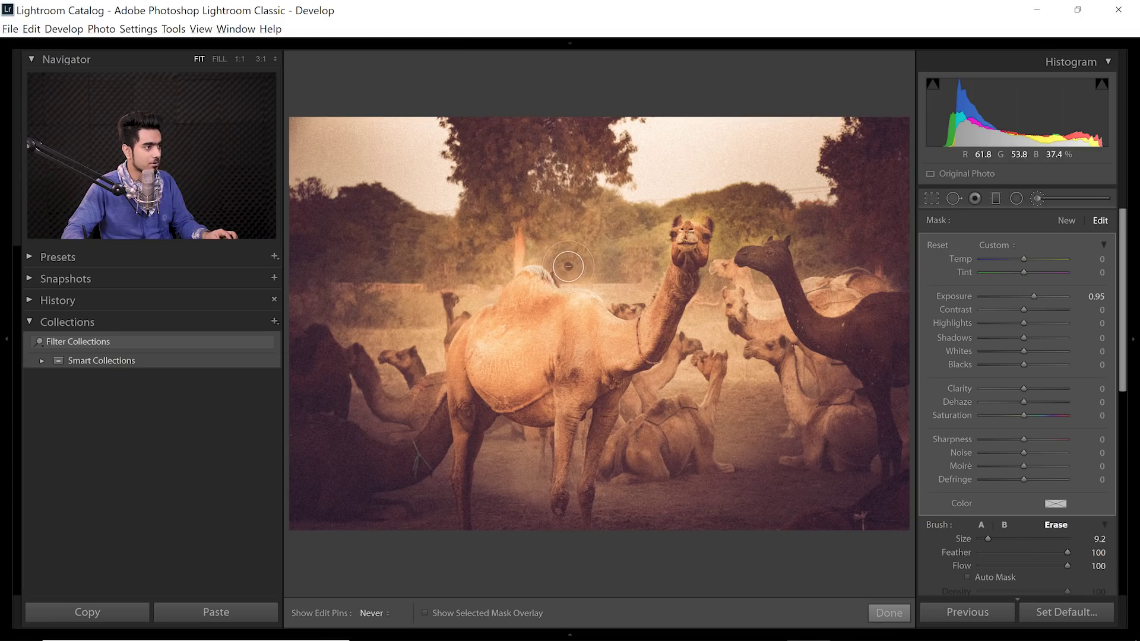
{"action": "key", "text": "h"}
{"action": "left_click_drag", "start_coordinate": [988, 538], "coordinate": [986, 539]}
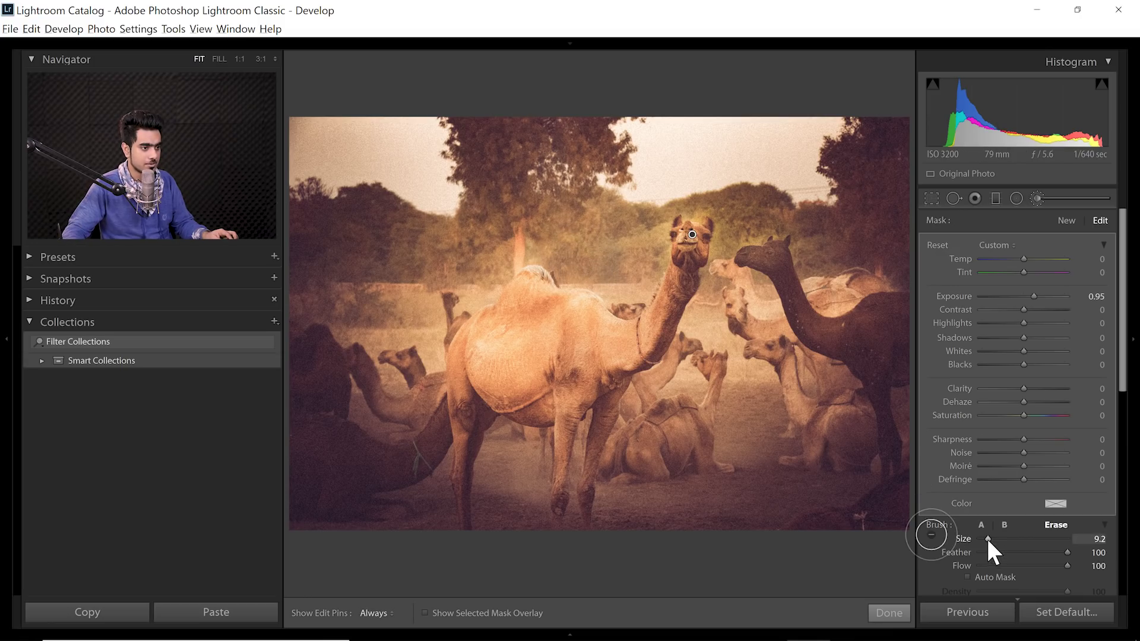
{"action": "key", "text": "h"}
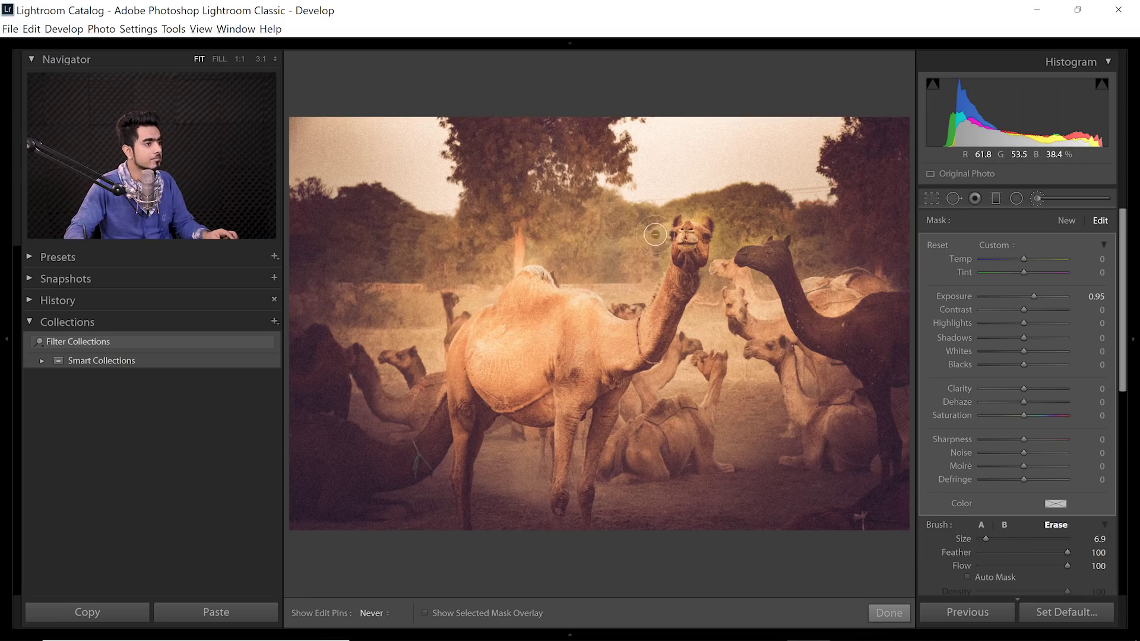
{"action": "key", "text": "h"}
{"action": "left_click", "coordinate": [538, 275]}
{"action": "left_click_drag", "start_coordinate": [537, 275], "coordinate": [618, 273]}
{"action": "key", "text": "h"}
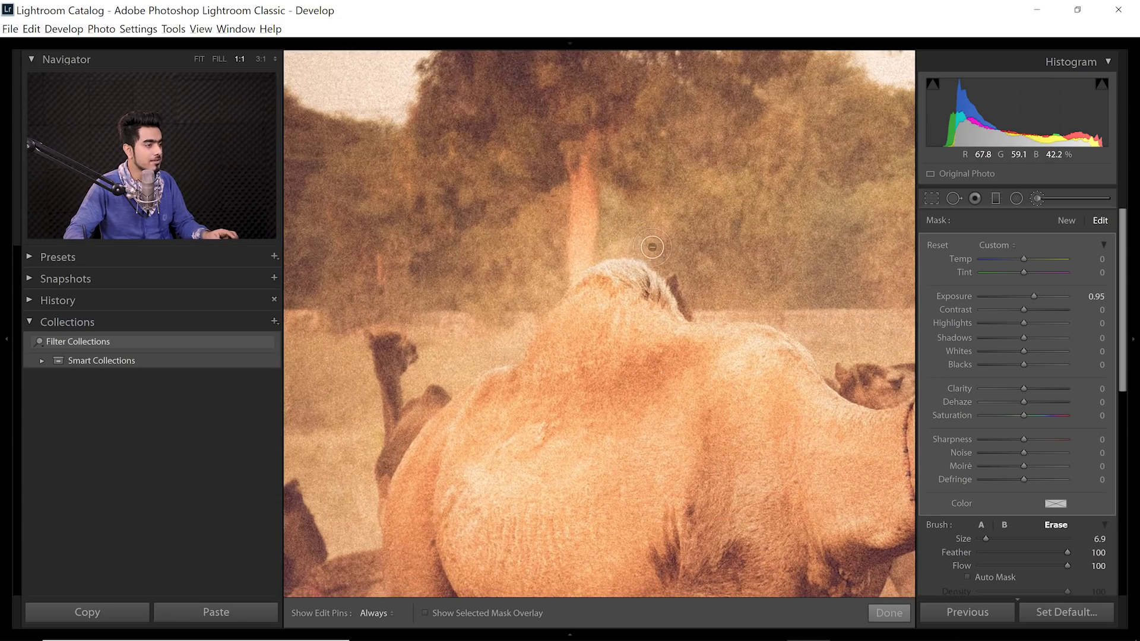
Step: Erase mask spill from the small camel and around the camels' heads, returning to Fit view
{"action": "left_click_drag", "start_coordinate": [415, 427], "coordinate": [383, 357]}
{"action": "key", "text": "h"}
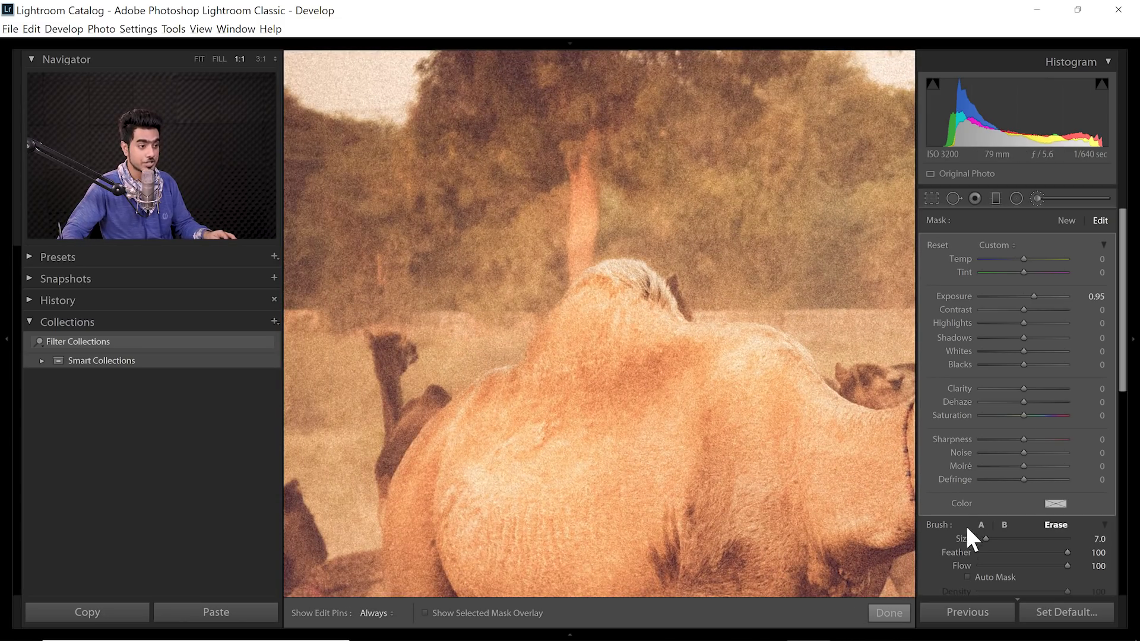
{"action": "mouse_move", "coordinate": [986, 538]}
{"action": "left_mouse_down"}
{"action": "mouse_move", "coordinate": [997, 539]}
{"action": "mouse_move", "coordinate": [985, 539]}
{"action": "left_mouse_up"}
{"action": "key", "text": "h"}
{"action": "left_click_drag", "start_coordinate": [753, 256], "coordinate": [580, 331]}
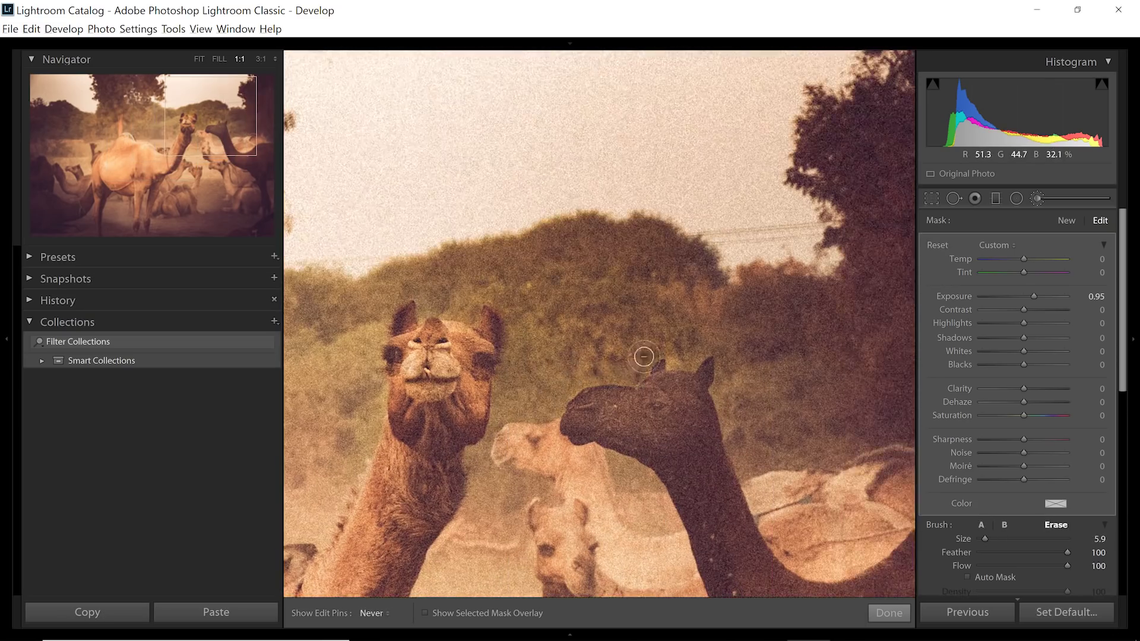
{"action": "key", "text": "h"}
{"action": "left_click_drag", "start_coordinate": [985, 539], "coordinate": [983, 539]}
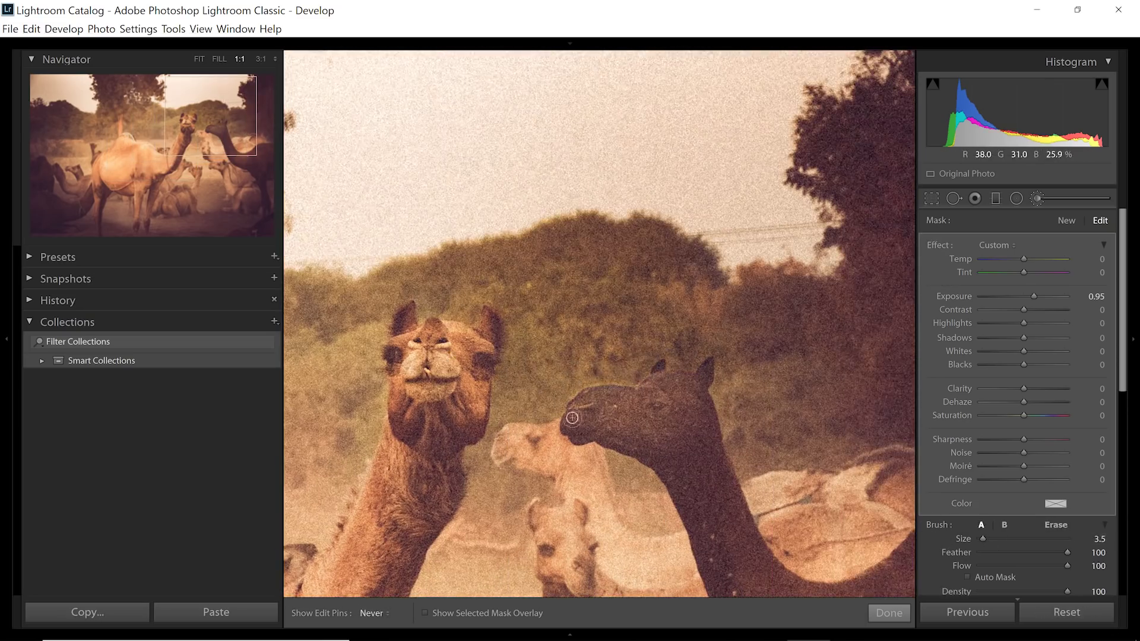
{"action": "key", "text": "bracketleft"}
{"action": "key", "text": "bracketleft"}
Step: Reset the brush Exposure, then set Exposure to 0.43 and Clarity to 7
{"action": "key", "text": "z"}
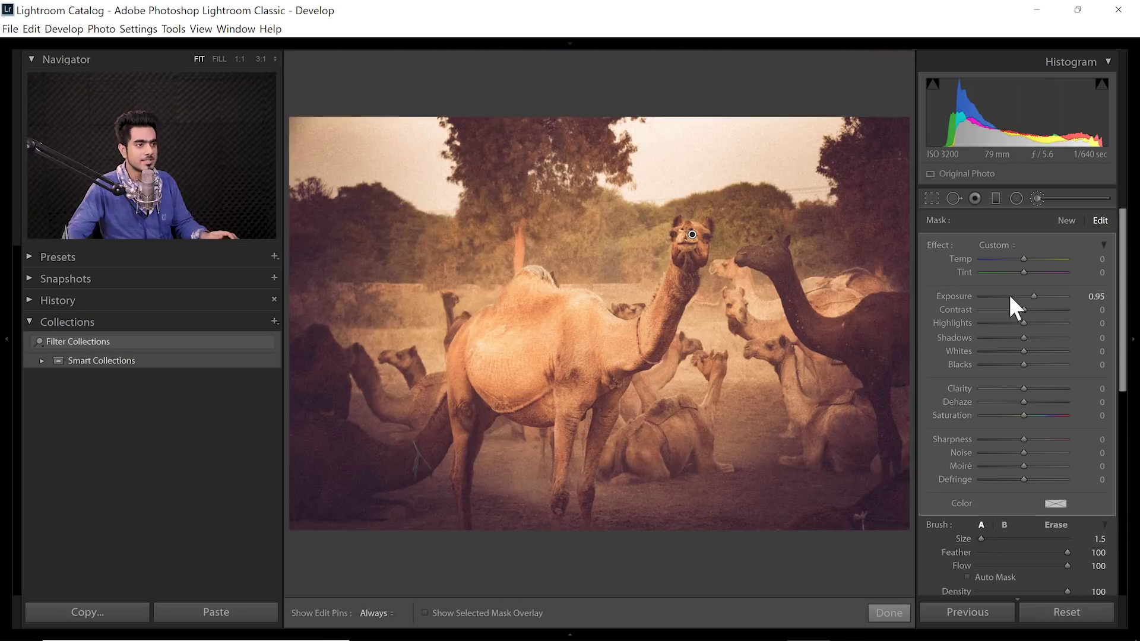
{"action": "double_click", "coordinate": [955, 295]}
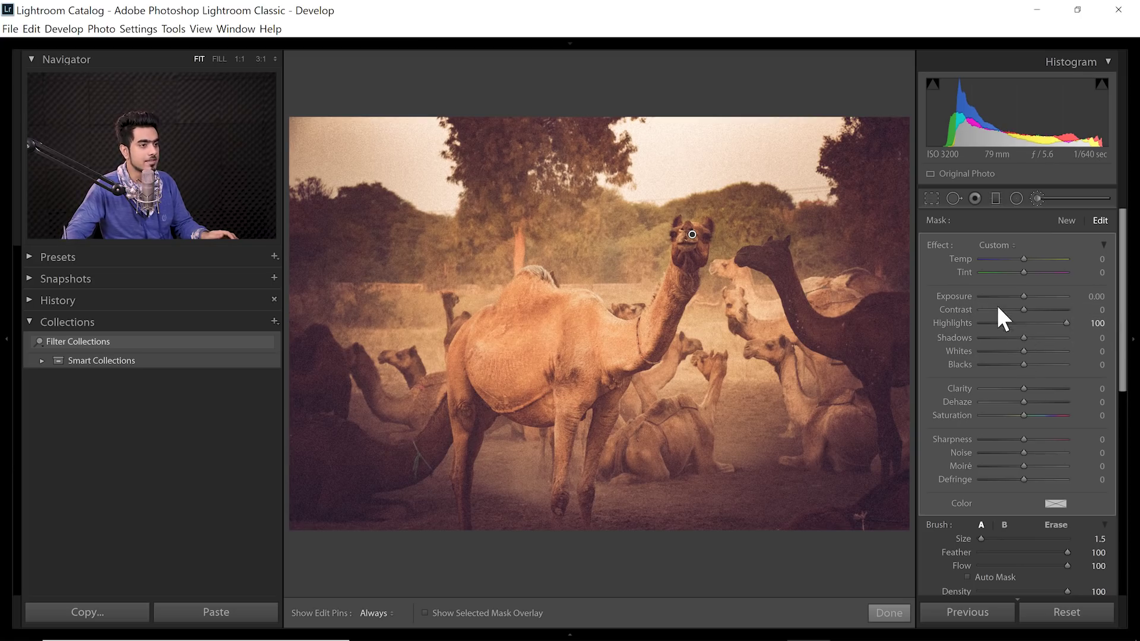
{"action": "left_click_drag", "start_coordinate": [1024, 297], "coordinate": [1028, 298]}
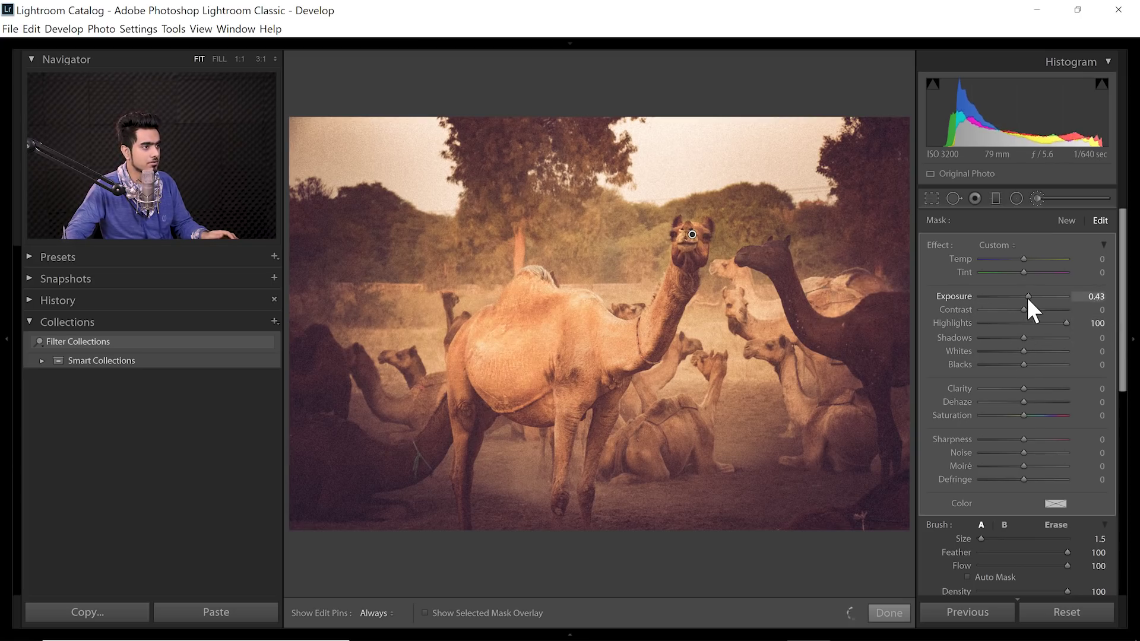
{"action": "left_click_drag", "start_coordinate": [1026, 388], "coordinate": [1017, 391]}
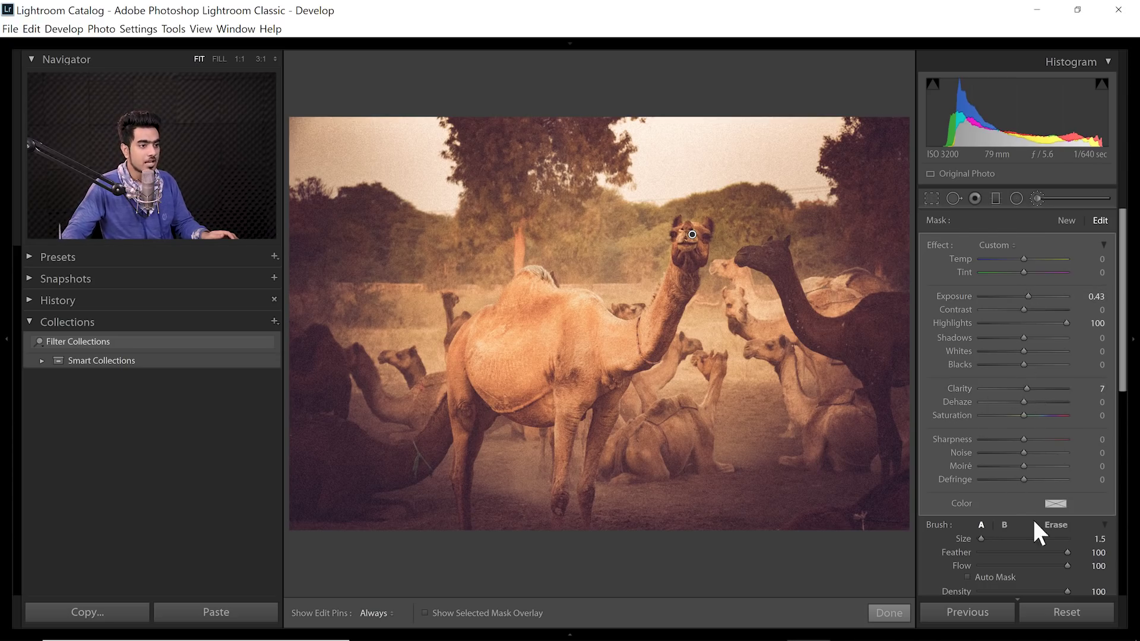
{"action": "scroll", "coordinate": [1113, 382], "scroll_direction": "down", "scroll_amount": 3}
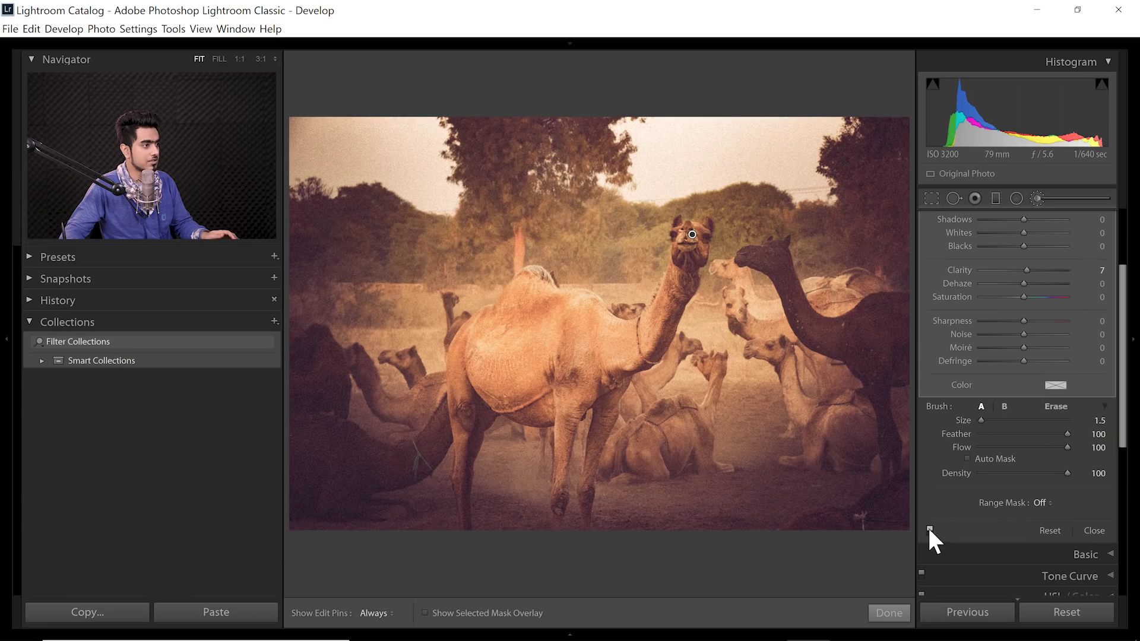
Step: Toggle the brush adjustment off and on to compare, and enlarge the eraser for extra areas
{"action": "left_click", "coordinate": [930, 529]}
{"action": "left_click", "coordinate": [930, 529]}
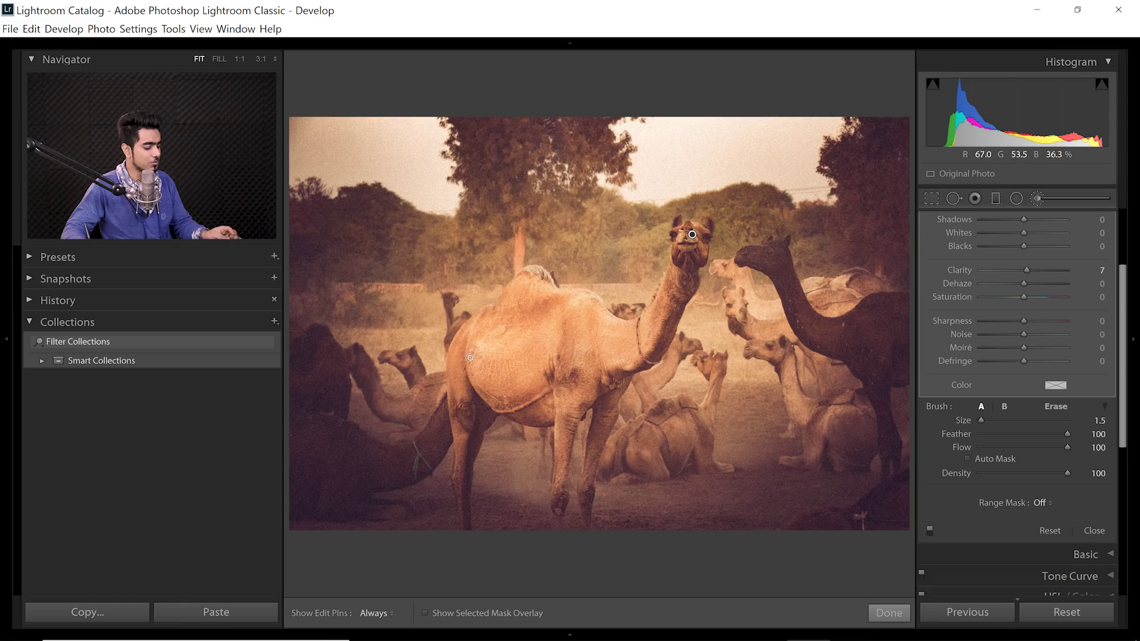
{"action": "key", "text": "alt"}
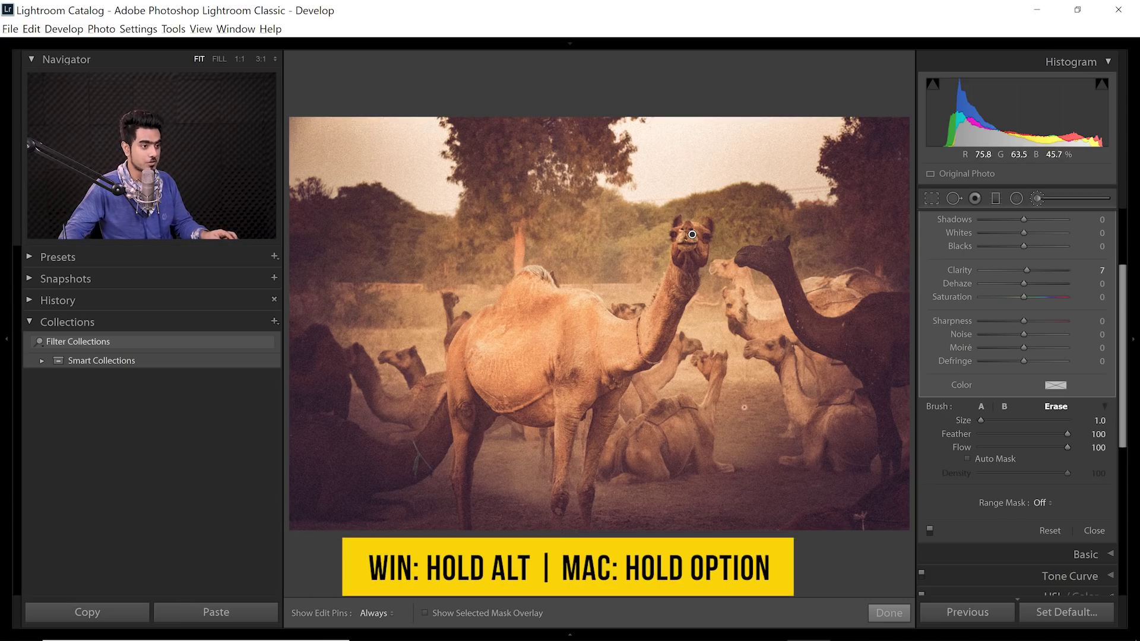
{"action": "left_click_drag", "start_coordinate": [982, 421], "coordinate": [1007, 421]}
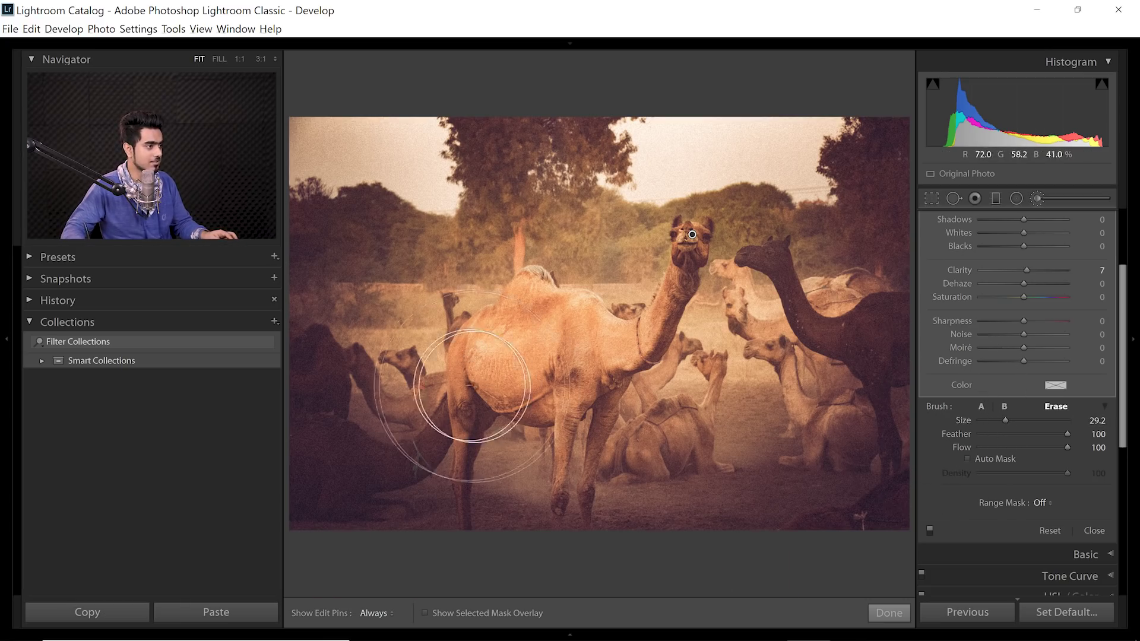
{"action": "key", "text": "h"}
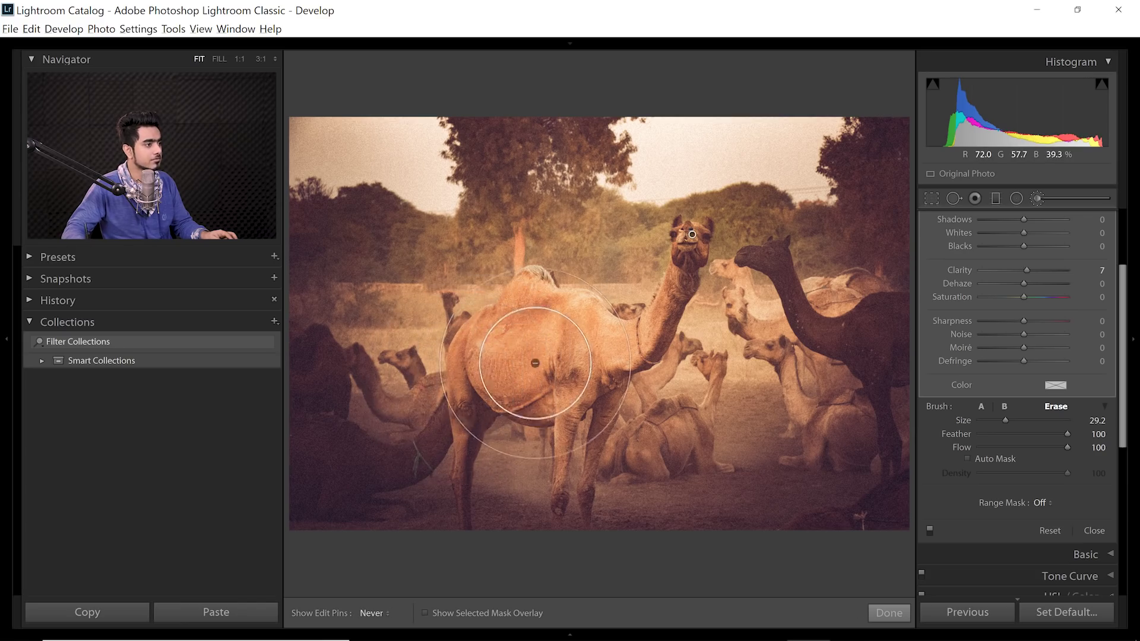
{"action": "key", "text": "h"}
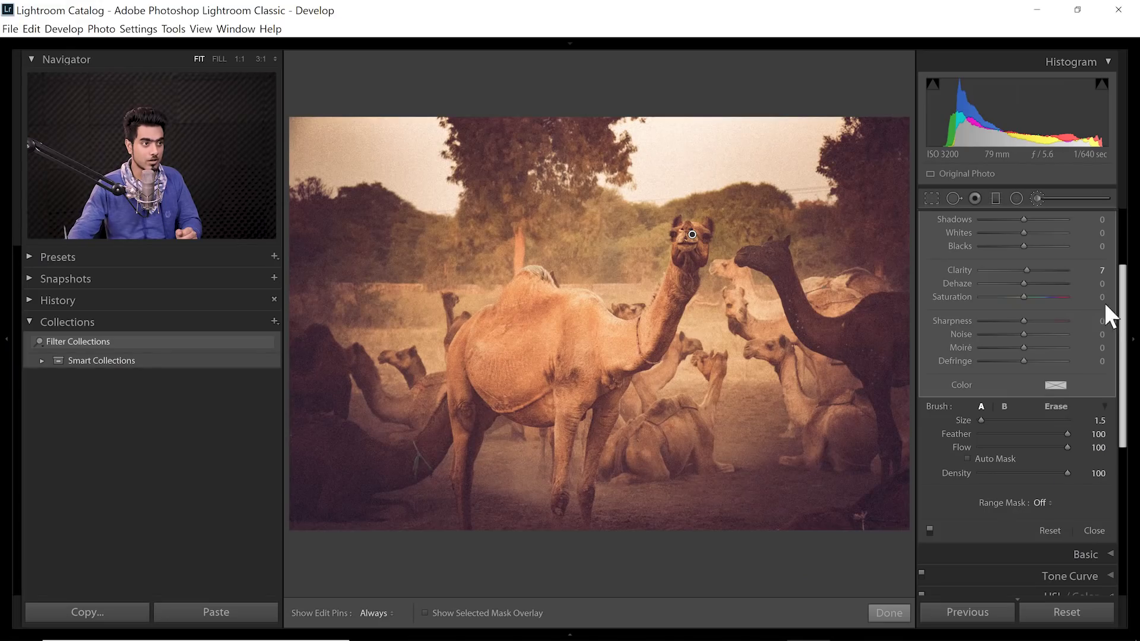
Step: Leave masking and enable chromatic aberration removal and Canon profile corrections with Vignetting 0
{"action": "left_click", "coordinate": [1039, 197]}
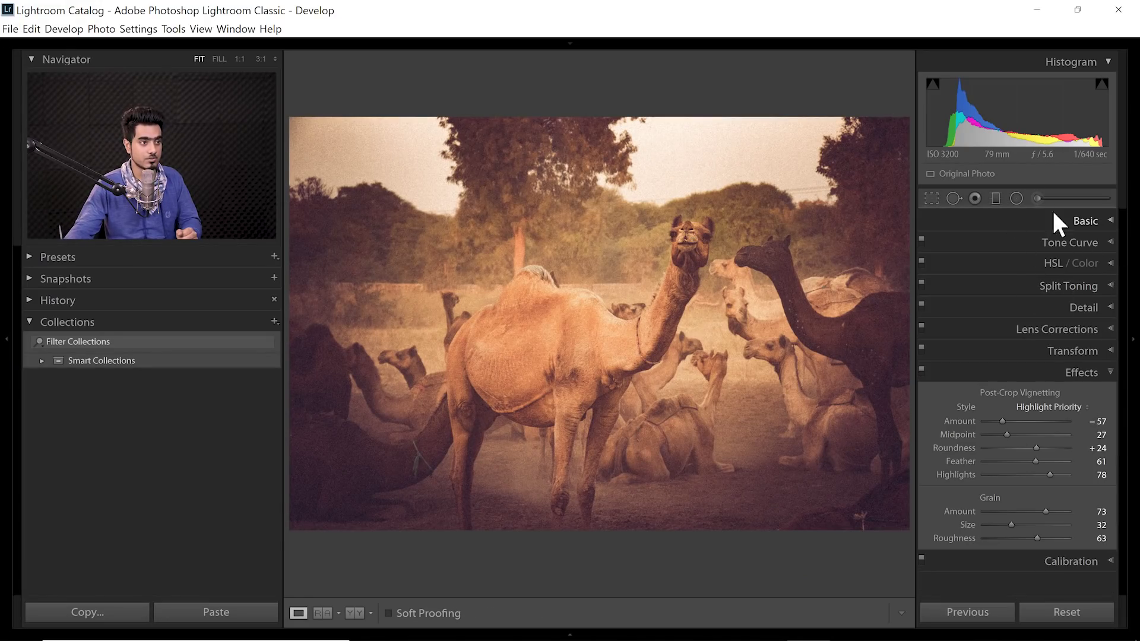
{"action": "left_click", "coordinate": [1038, 330]}
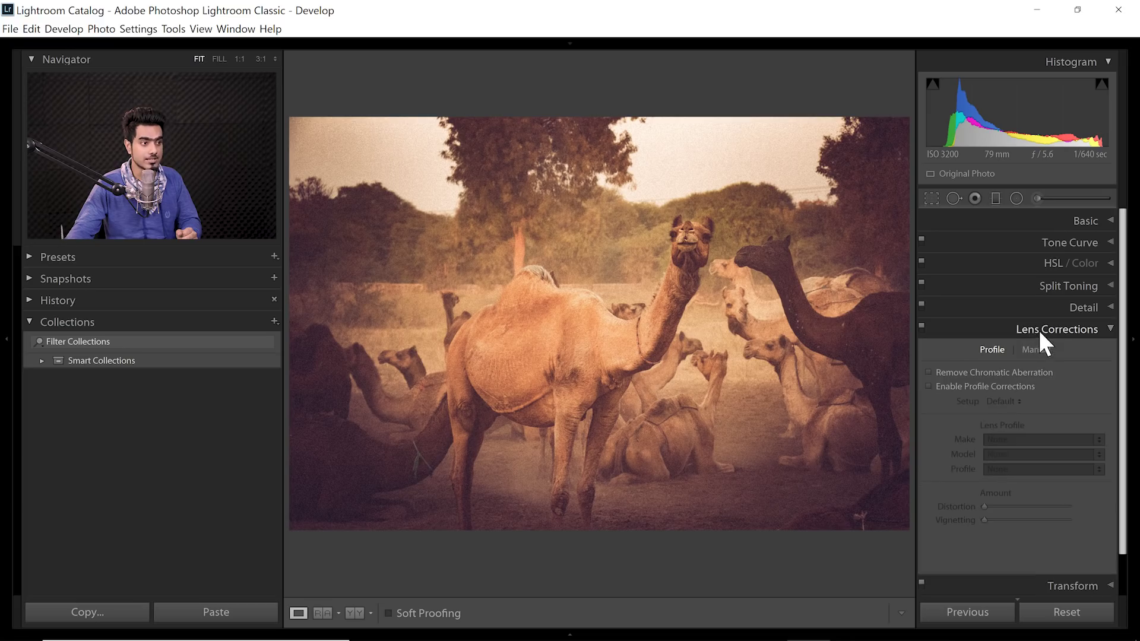
{"action": "left_click", "coordinate": [929, 373]}
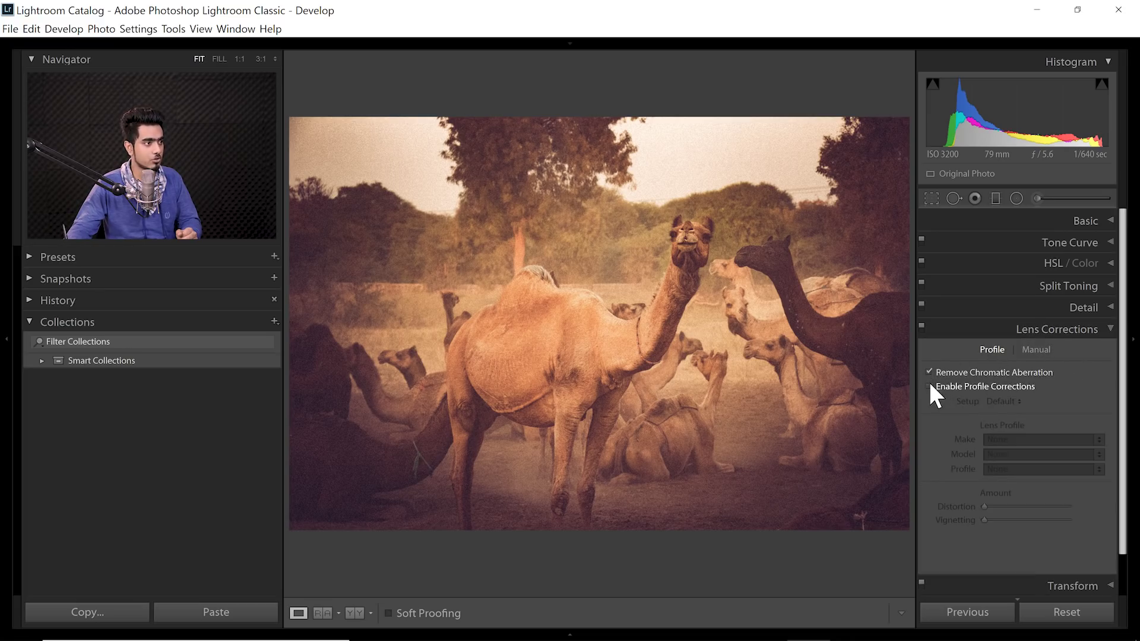
{"action": "left_click", "coordinate": [928, 387]}
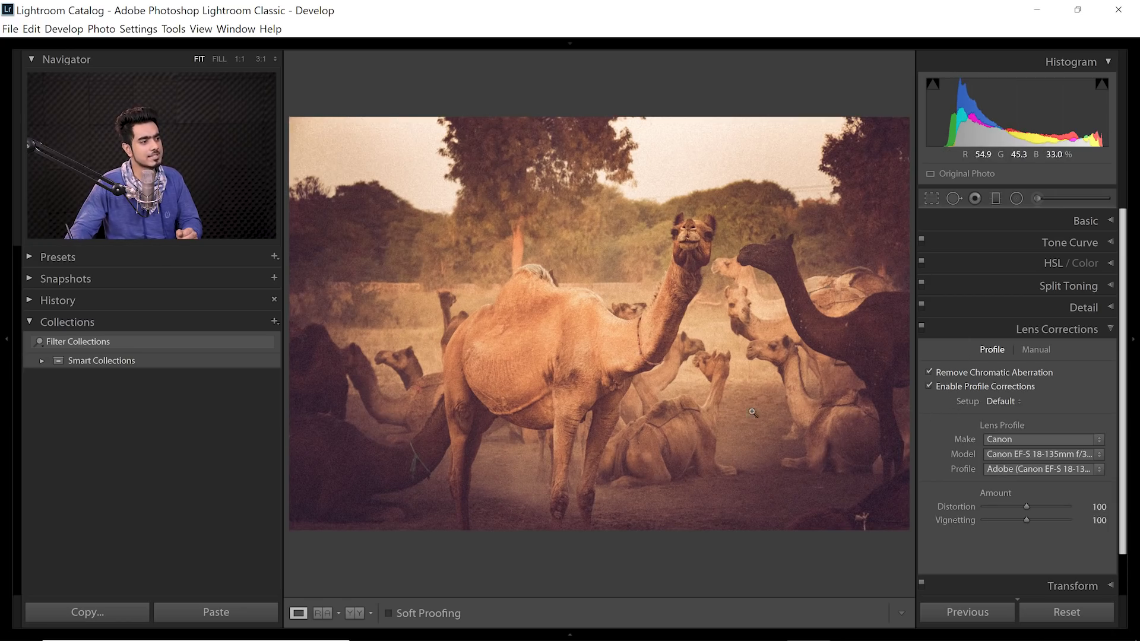
{"action": "left_click", "coordinate": [1026, 521]}
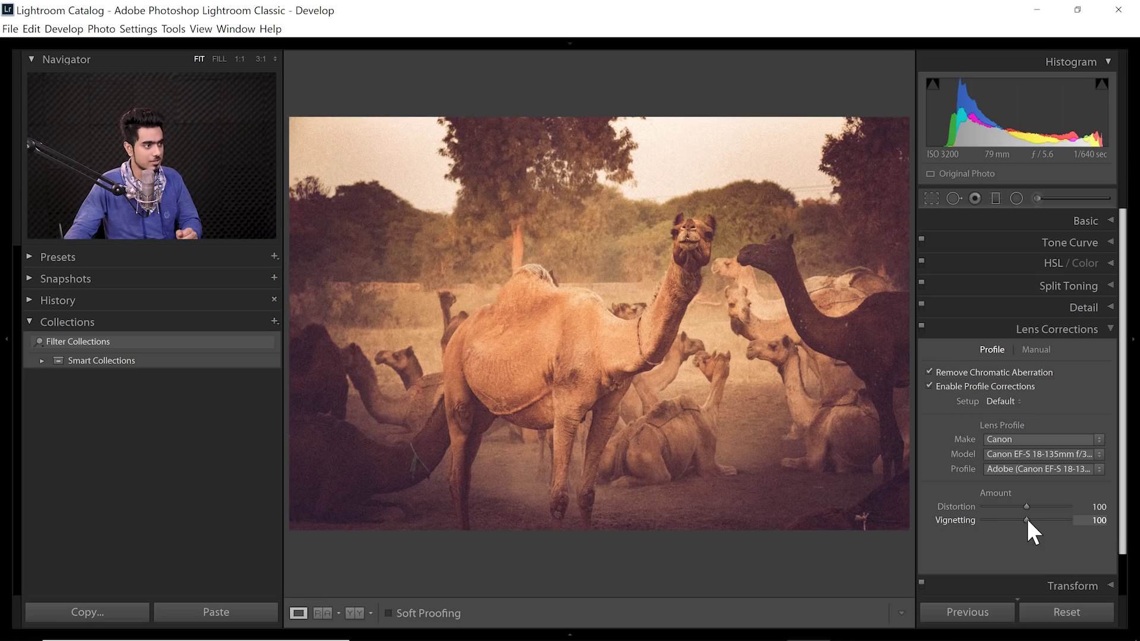
{"action": "left_click_drag", "start_coordinate": [1026, 520], "coordinate": [890, 501]}
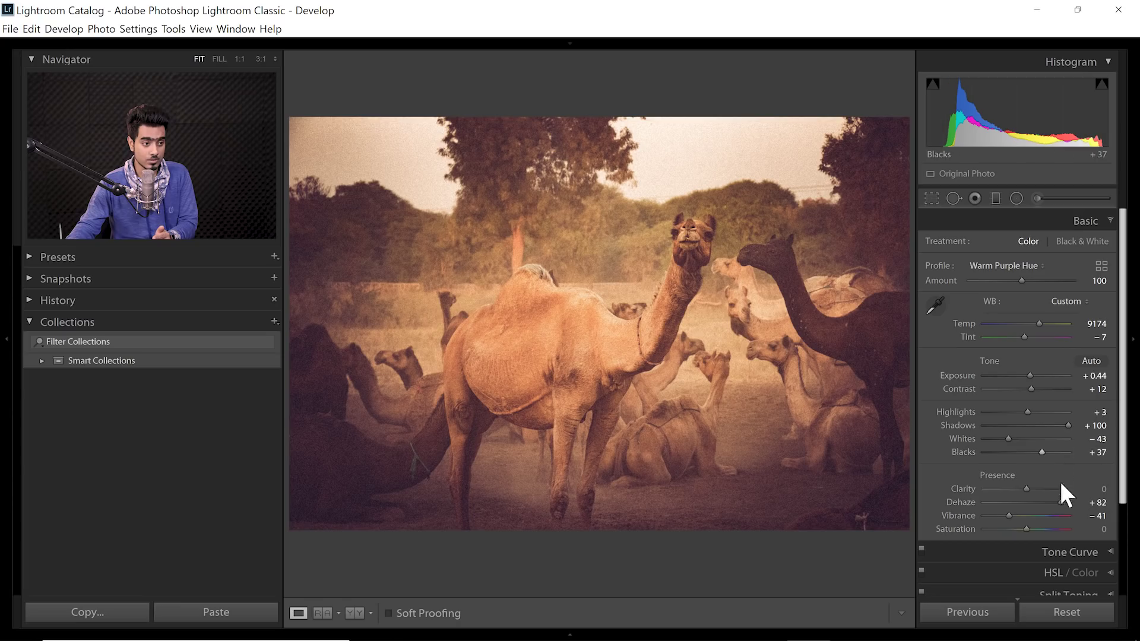
Step: Lower the photo's Contrast from +12 to -10 in the Basic panel
{"action": "left_click_drag", "start_coordinate": [1031, 390], "coordinate": [1020, 387]}
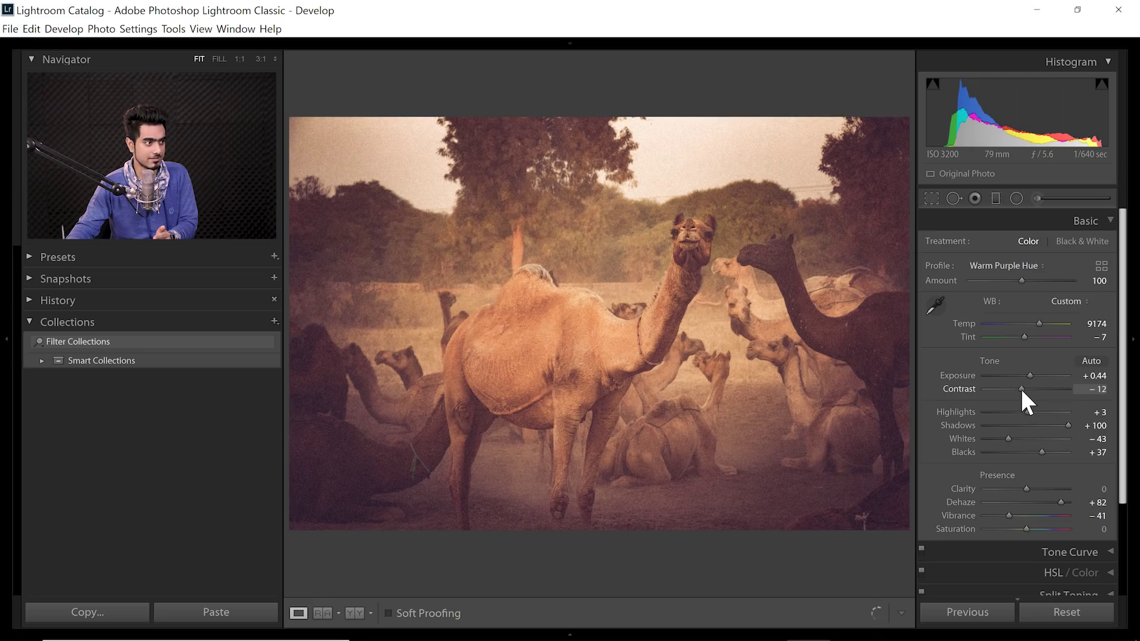